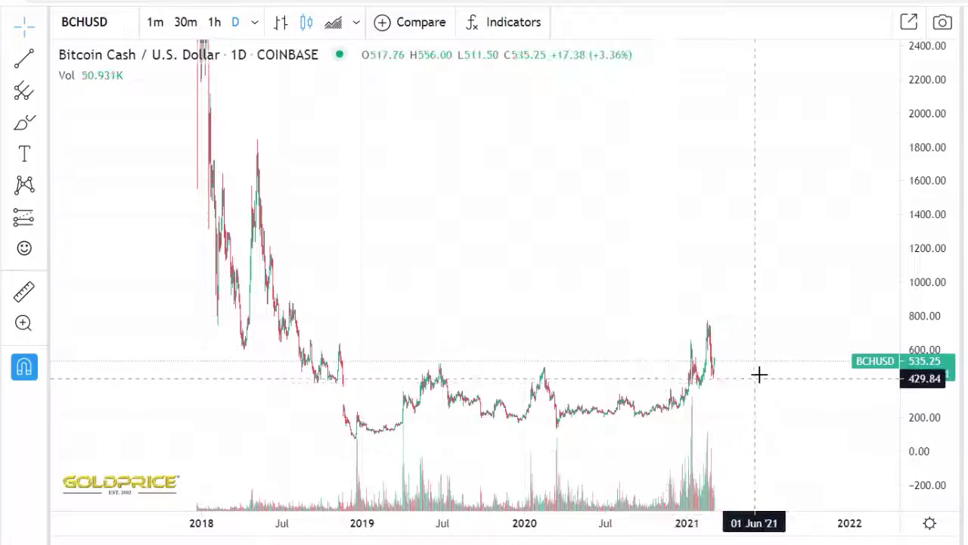
Draw a nearly horizontal trend line from about 450.70 at 31 Jul '18 to about 424.63 at 13 Nov '21
left_click(23, 71)
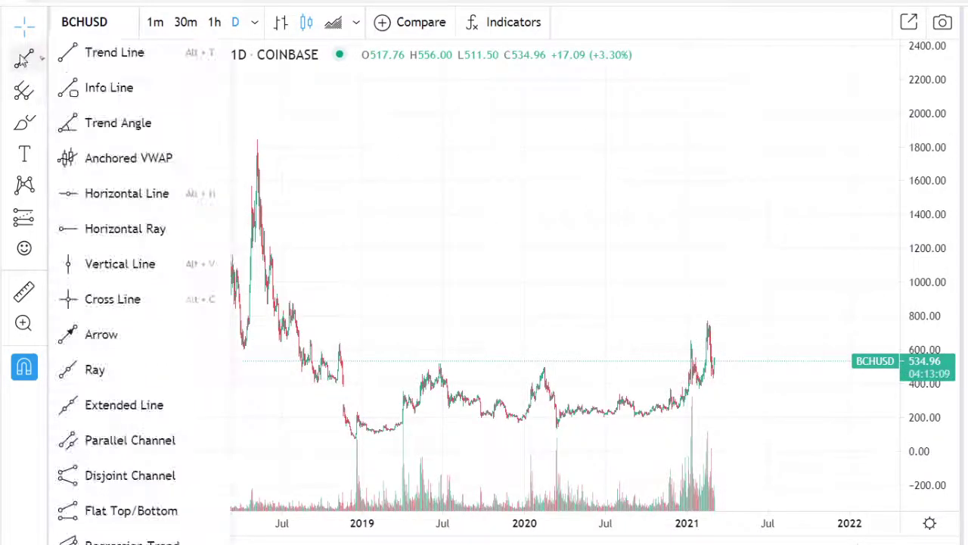
left_click(90, 50)
left_click(278, 376)
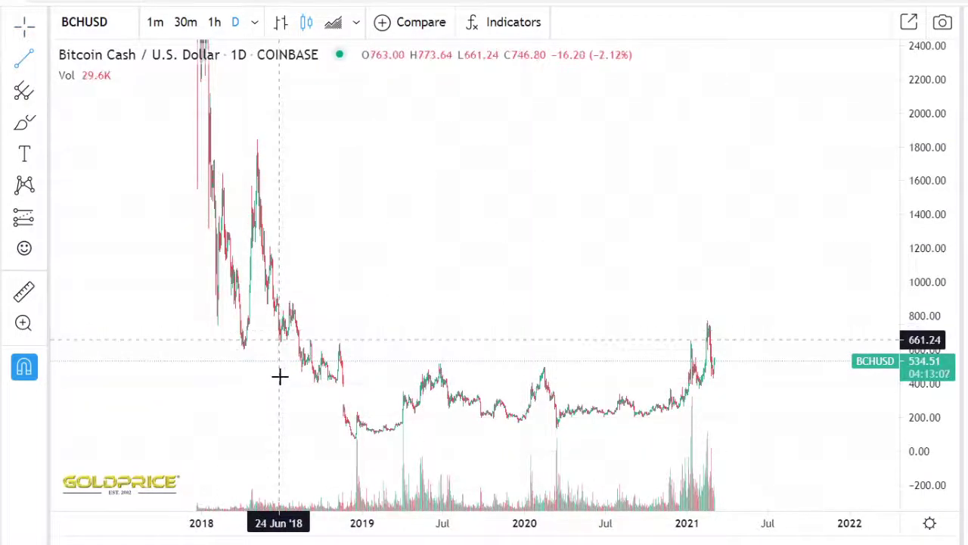
left_click(829, 379)
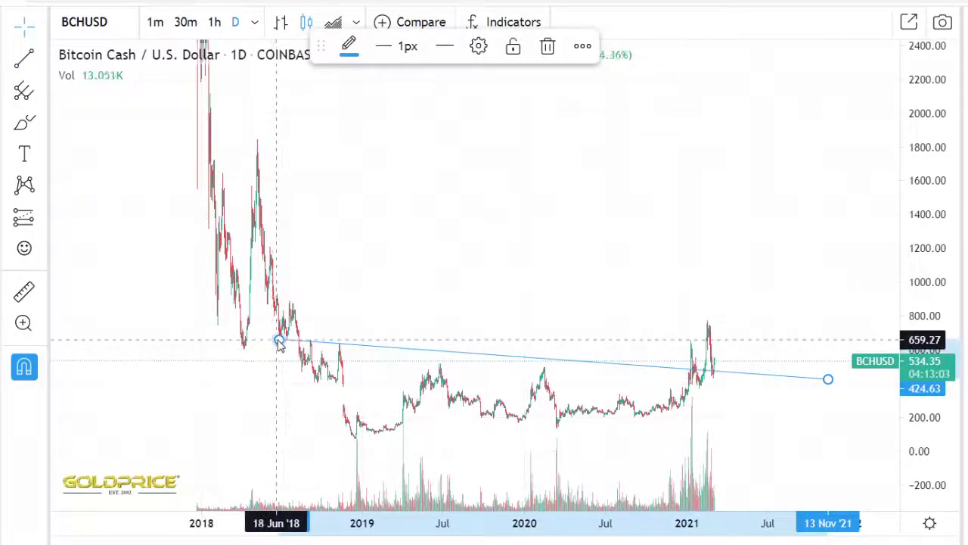
left_click_drag(287, 348, 295, 375)
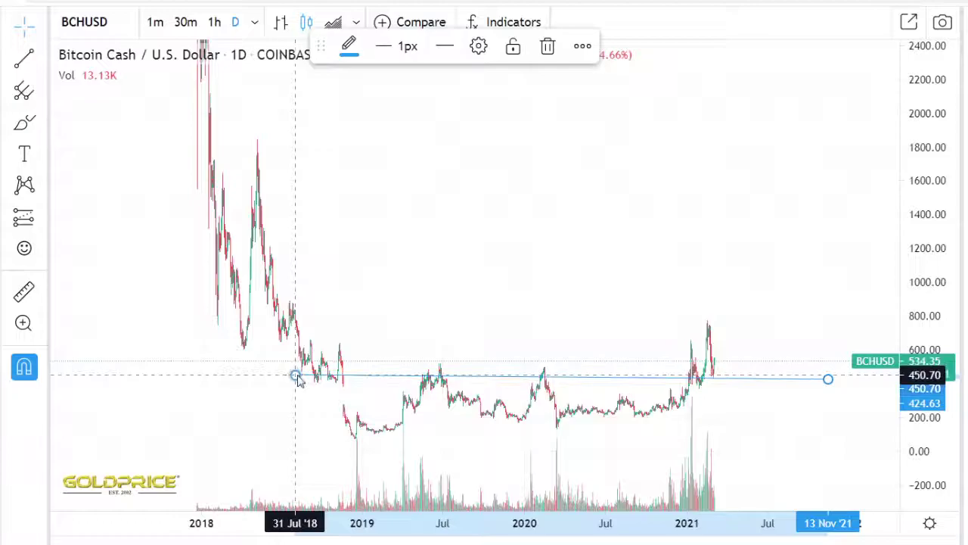
Examine how the Bitcoin Cash price behaves around the near-horizontal trend line, in the recent period and back to 2018
scroll(574, 356, "up", 1)
scroll(574, 357, "up", 2)
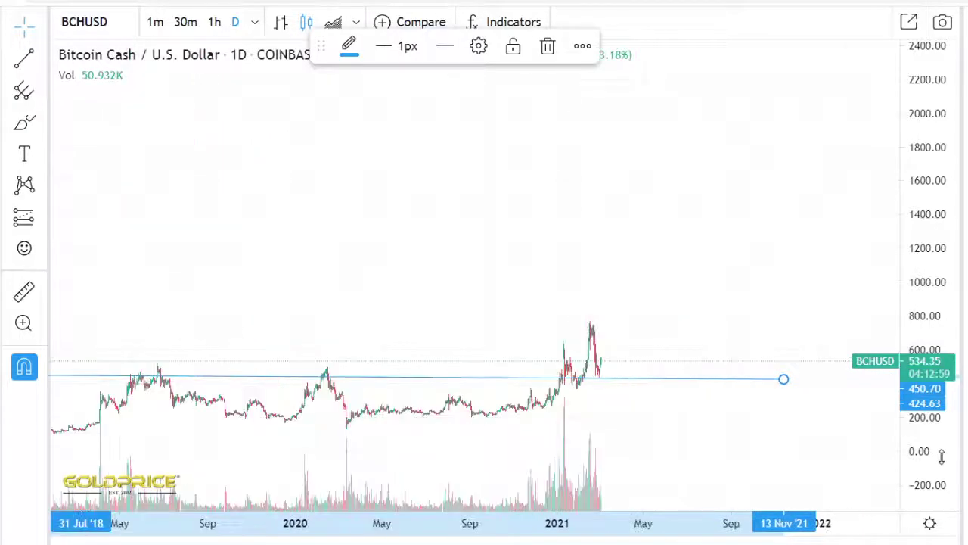
left_click_drag(942, 457, 942, 261)
left_click_drag(772, 300, 837, 58)
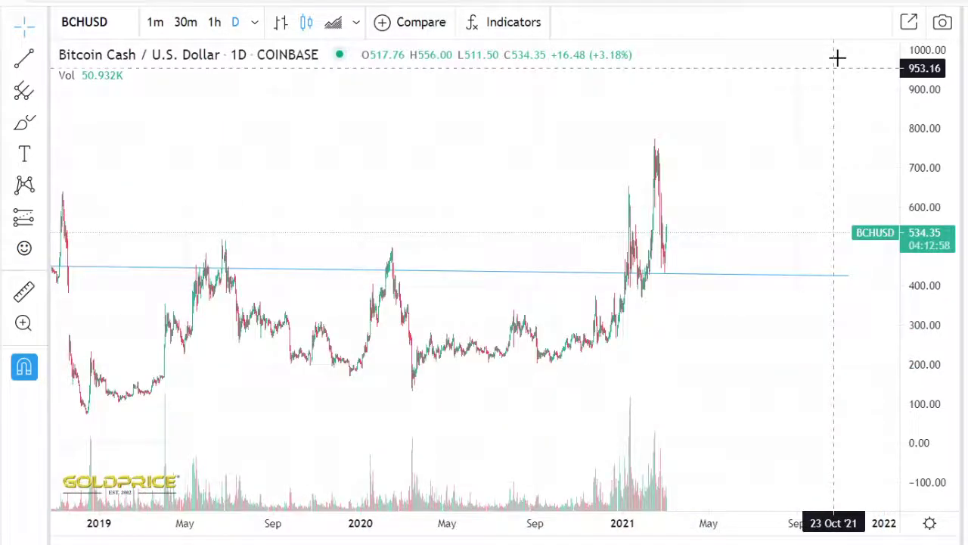
scroll(766, 251, "up", 3)
left_click_drag(765, 251, 884, 282)
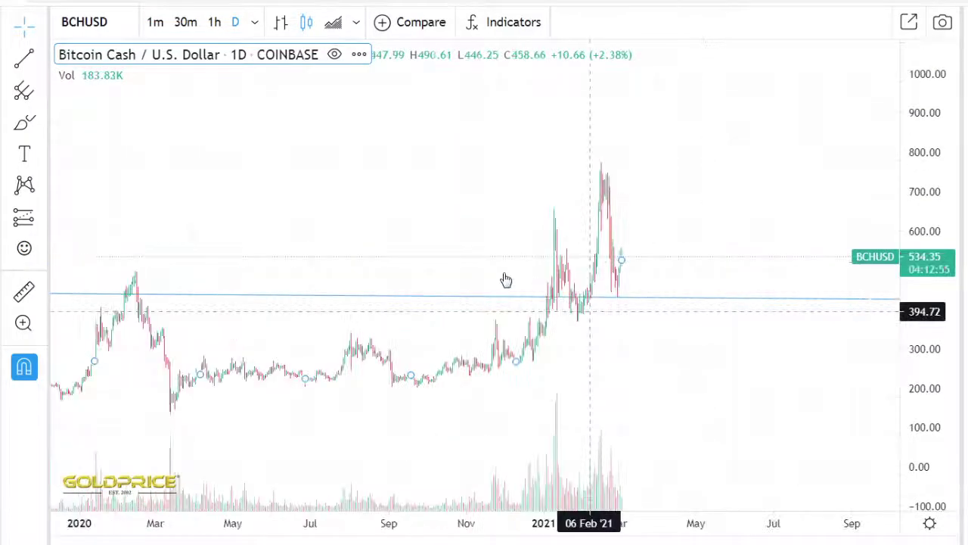
scroll(378, 250, "down", 3)
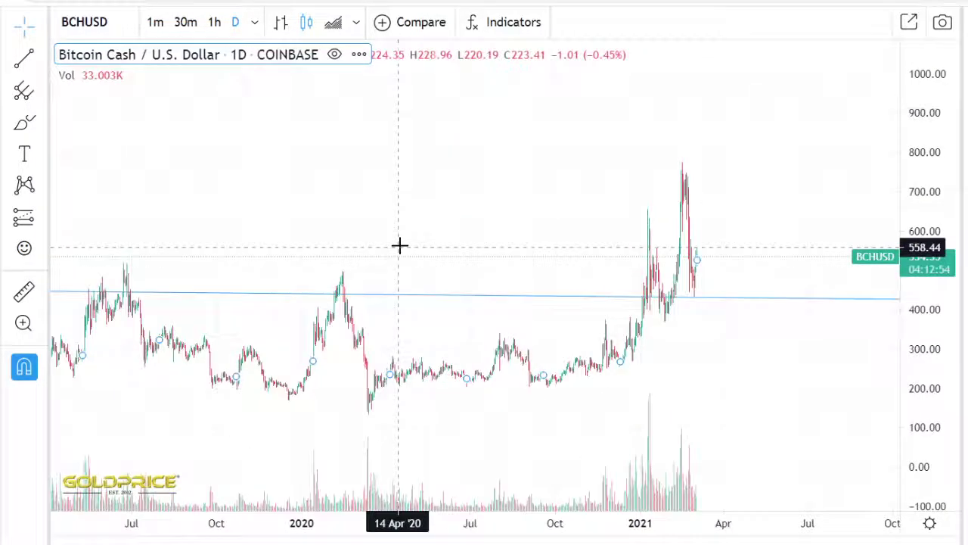
scroll(399, 245, "down", 3)
Add the Bitstamp BTCUSD symbol to the Bitcoin Cash chart as a comparison
left_click(422, 22)
type("B")
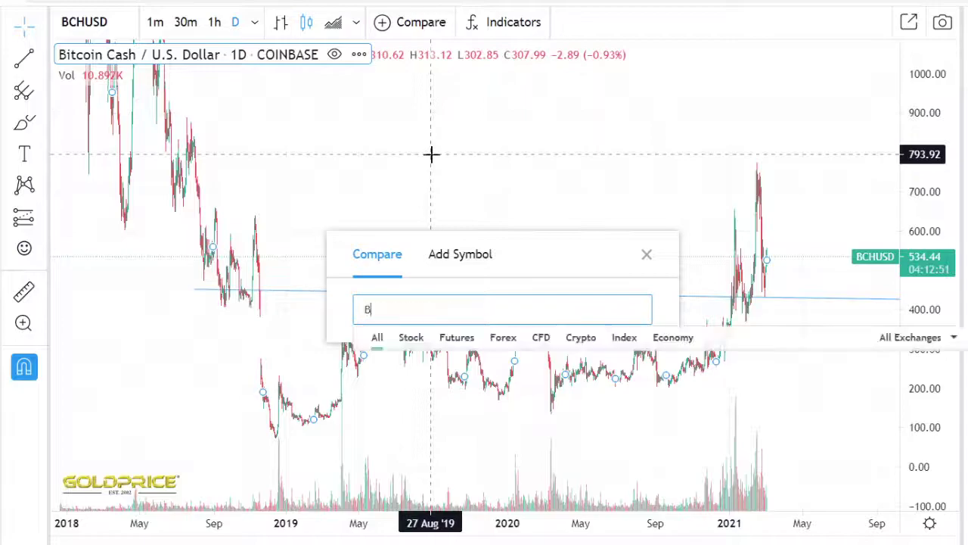
type("TCUSD")
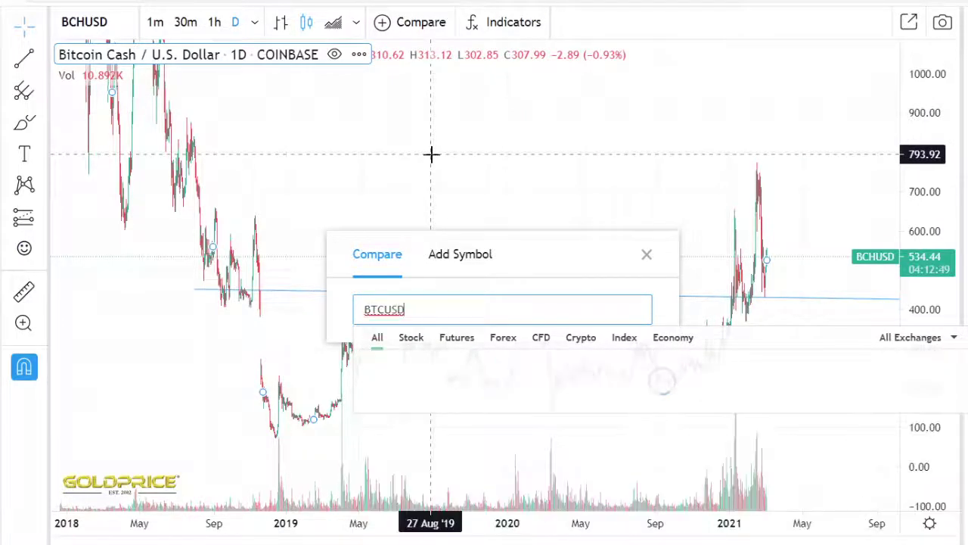
left_click(504, 363)
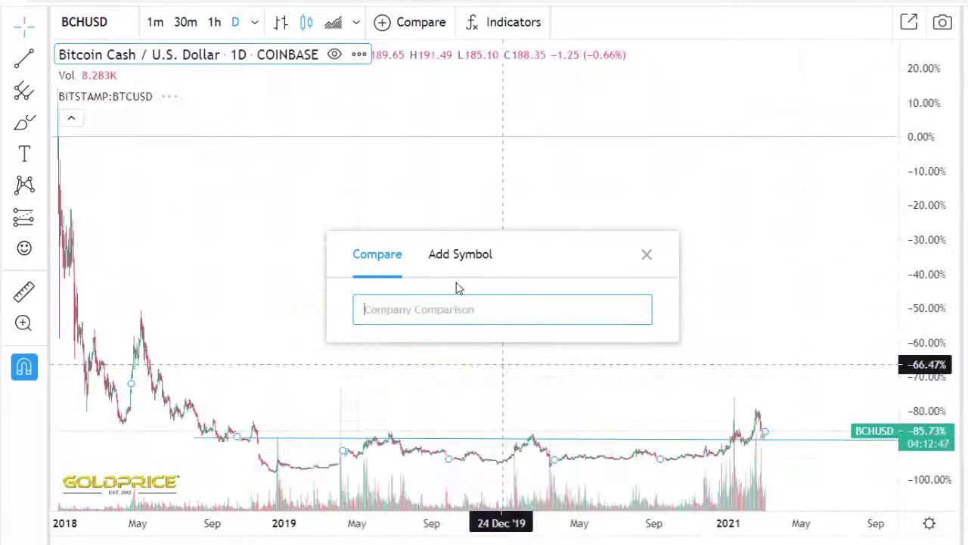
left_click(646, 254)
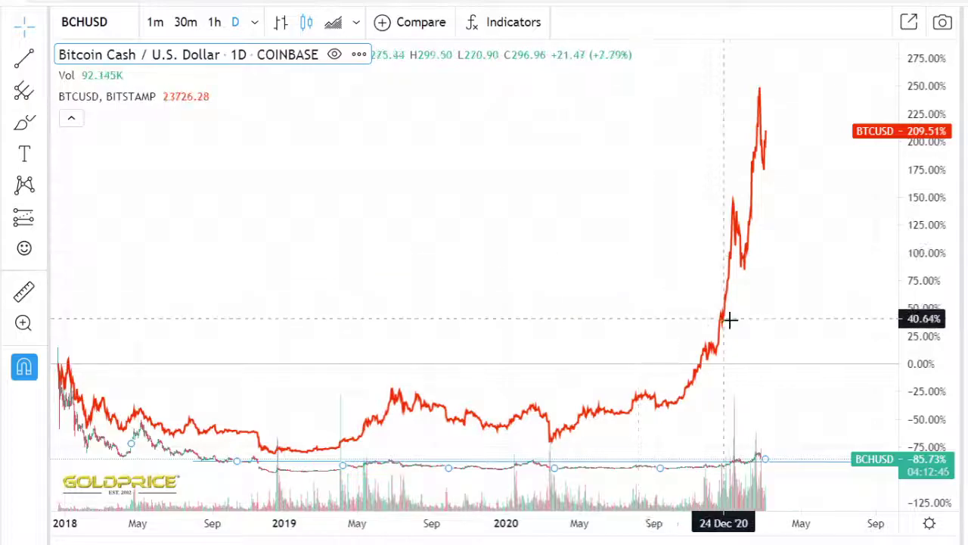
Draw a vertical trend line at 23 Mar '21 from about 651% down to the near-horizontal trend line
scroll(728, 320, "up", 5)
scroll(728, 312, "down", 1)
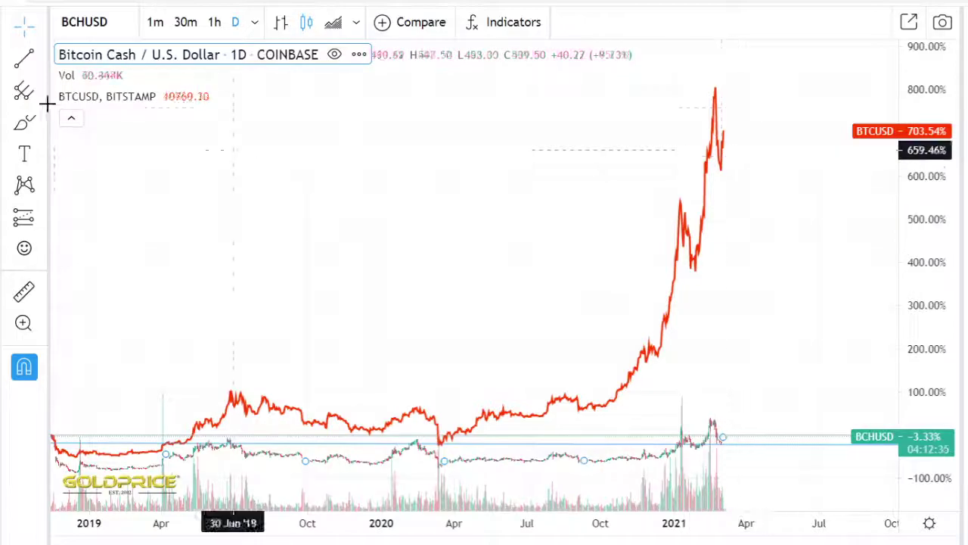
left_click(42, 60)
left_click(62, 54)
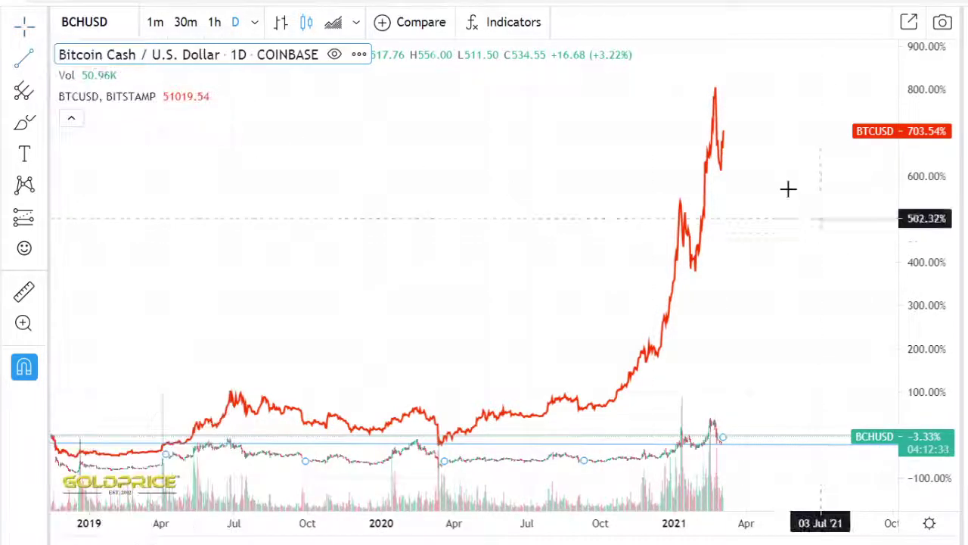
left_click(739, 154)
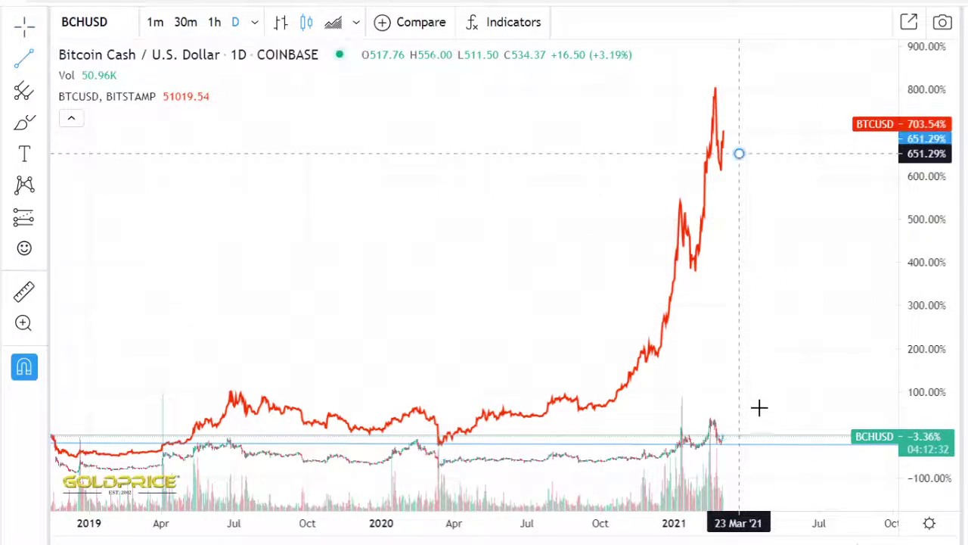
left_click(739, 443)
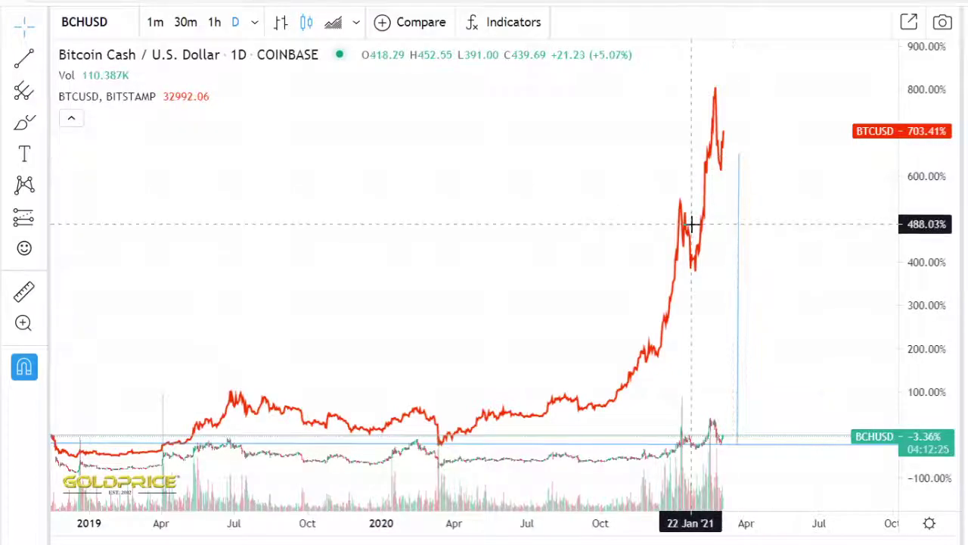
Switch the comparison chart's interval to 4 hours
scroll(691, 224, "up", 10)
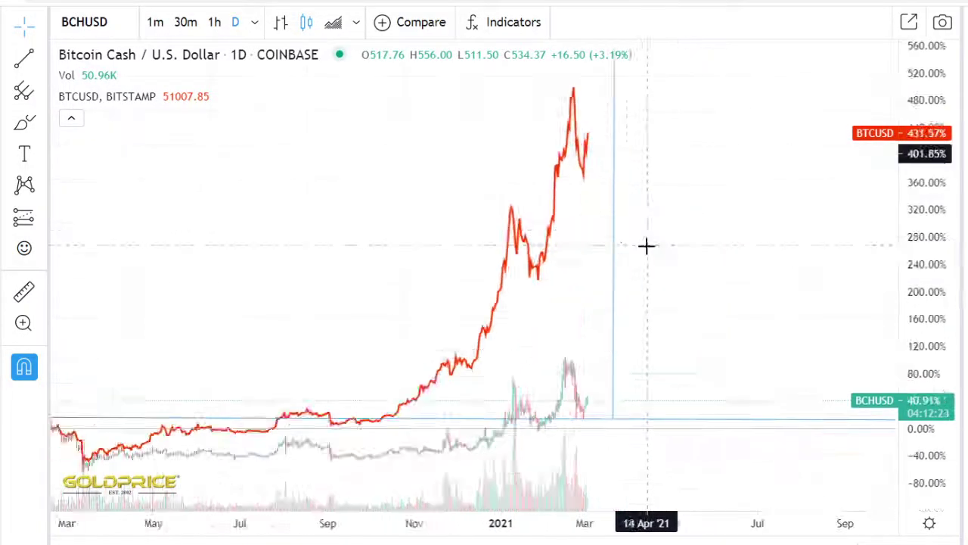
scroll(625, 245, "up", 2)
left_click_drag(474, 265, 892, 245)
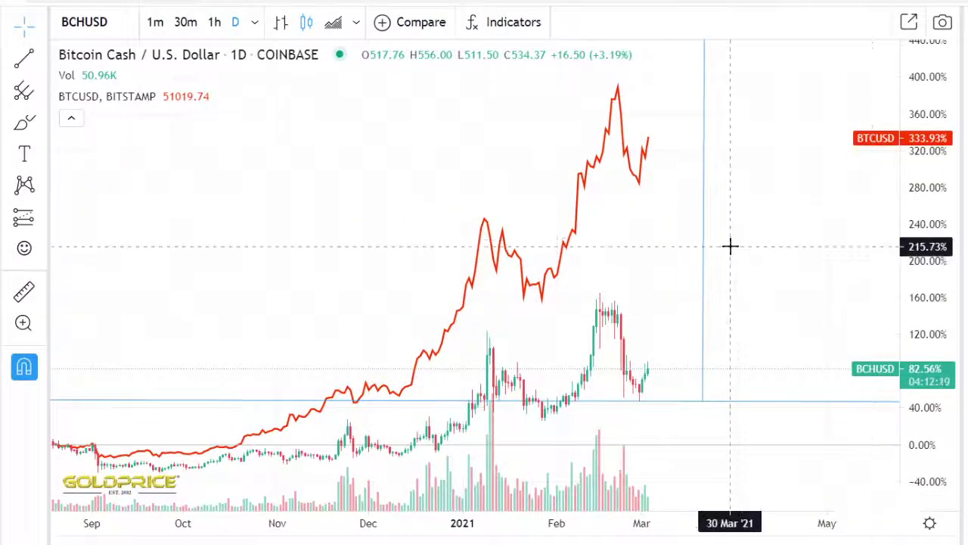
scroll(731, 244, "up", 3)
scroll(731, 246, "up", 1)
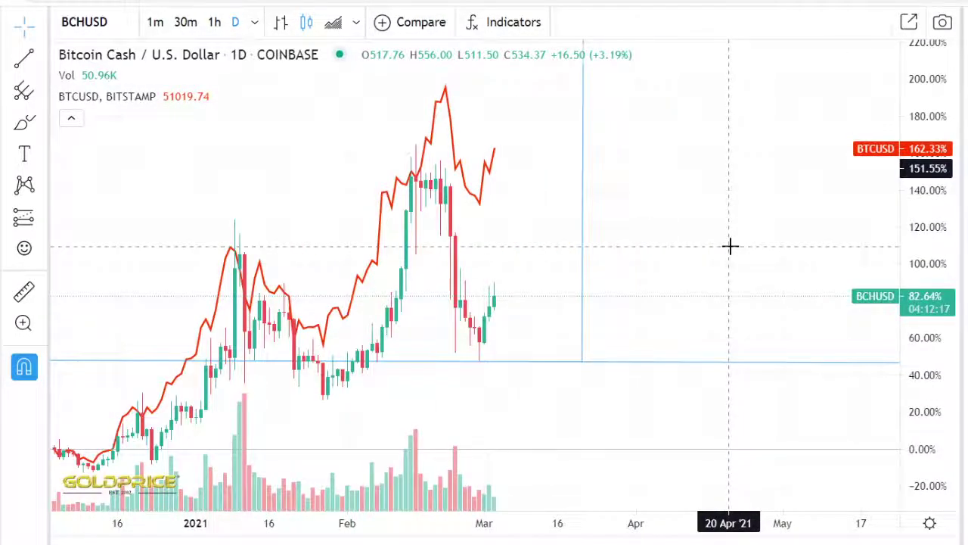
left_click(254, 22)
left_click(286, 197)
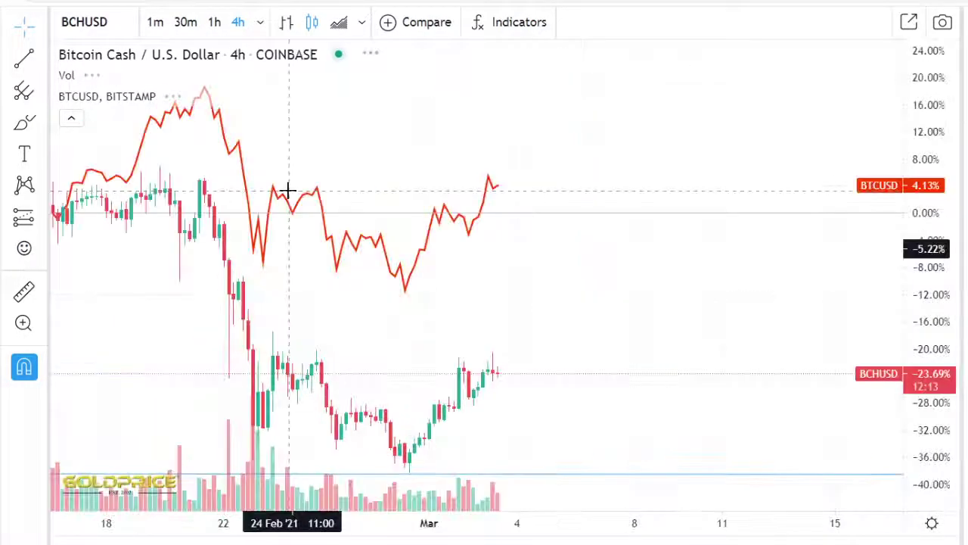
Examine how the BTCUSD and BCHUSD moves compare on the 4-hour chart between December 2020 and March 2021
scroll(408, 220, "down", 6)
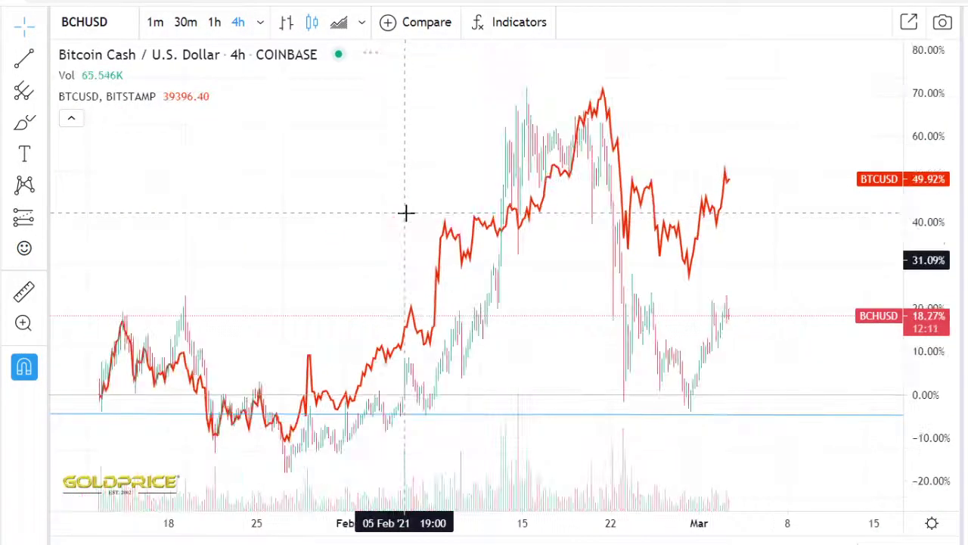
scroll(405, 213, "down", 5)
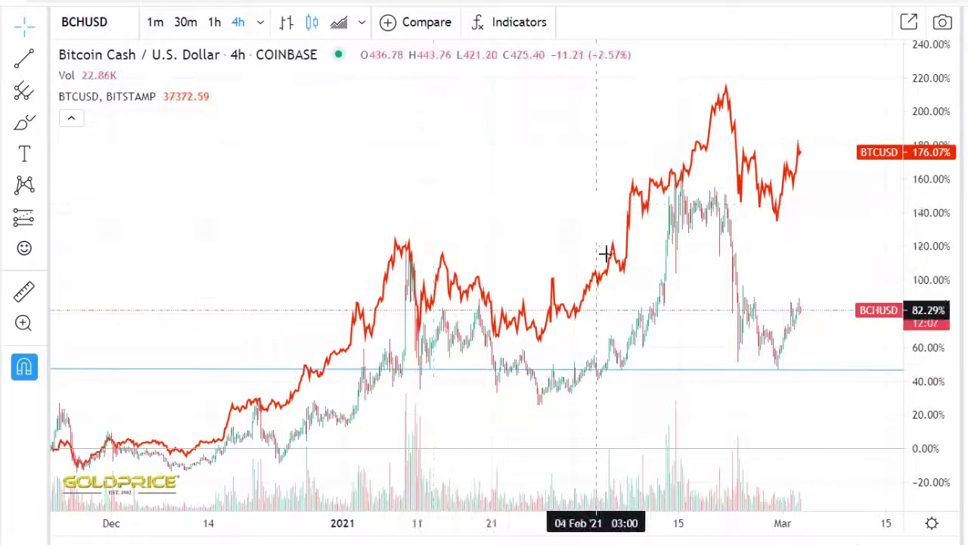
left_click_drag(522, 212, 474, 221)
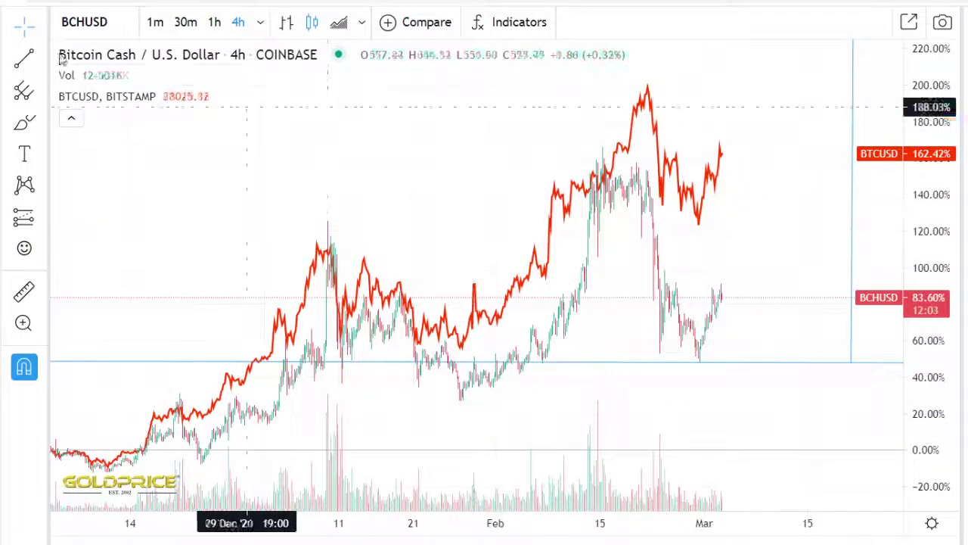
scroll(371, 229, "up", 3)
scroll(370, 231, "up", 1)
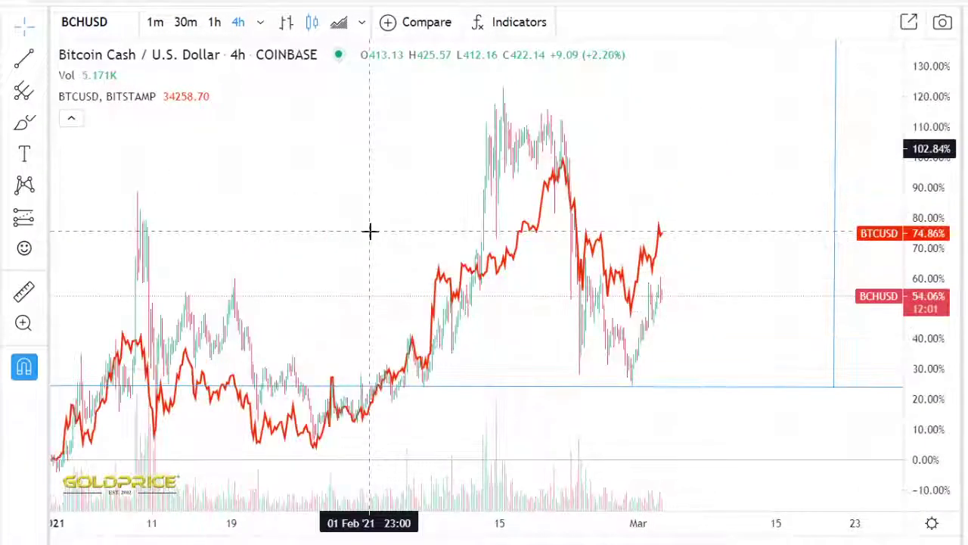
scroll(371, 231, "up", 1)
scroll(371, 231, "up", 1)
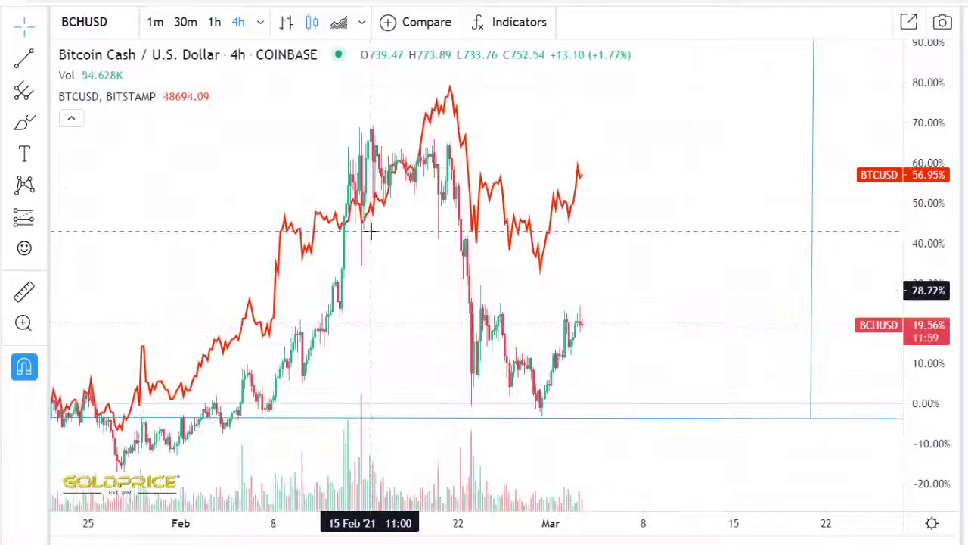
scroll(371, 231, "down", 4)
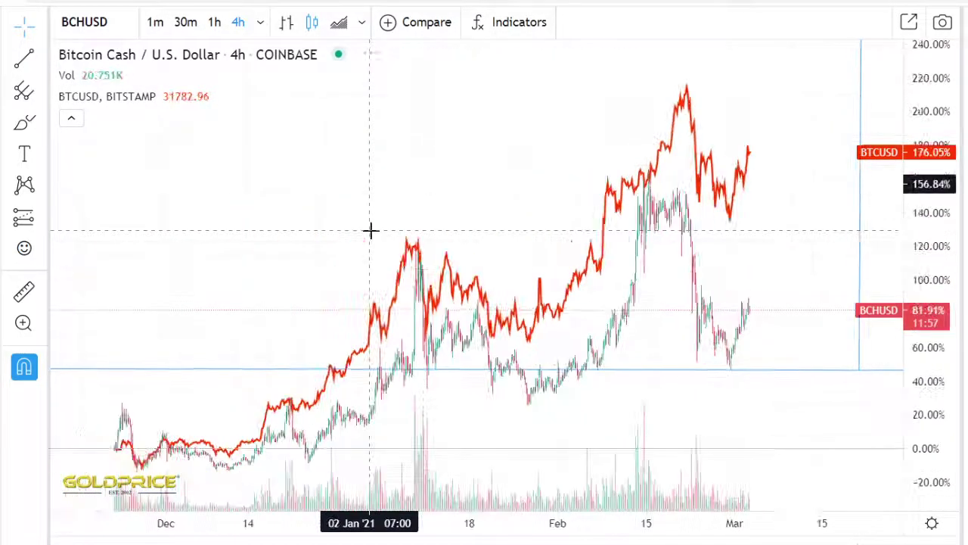
scroll(371, 230, "up", 1)
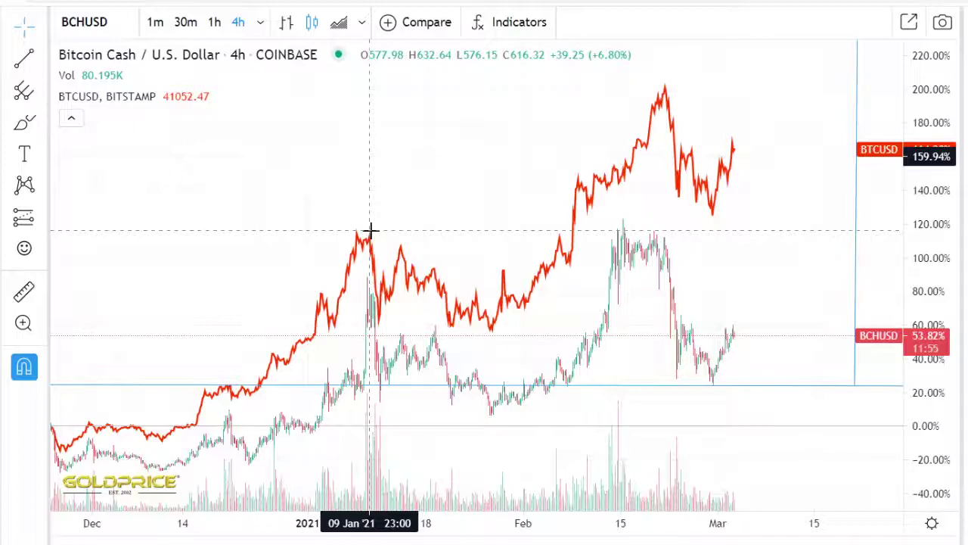
Draw a rising trend line above the BTCUSD curve from about 142% at 5 Feb '21 to about 192% at 18 Feb '21
left_click(24, 59)
left_click(90, 47)
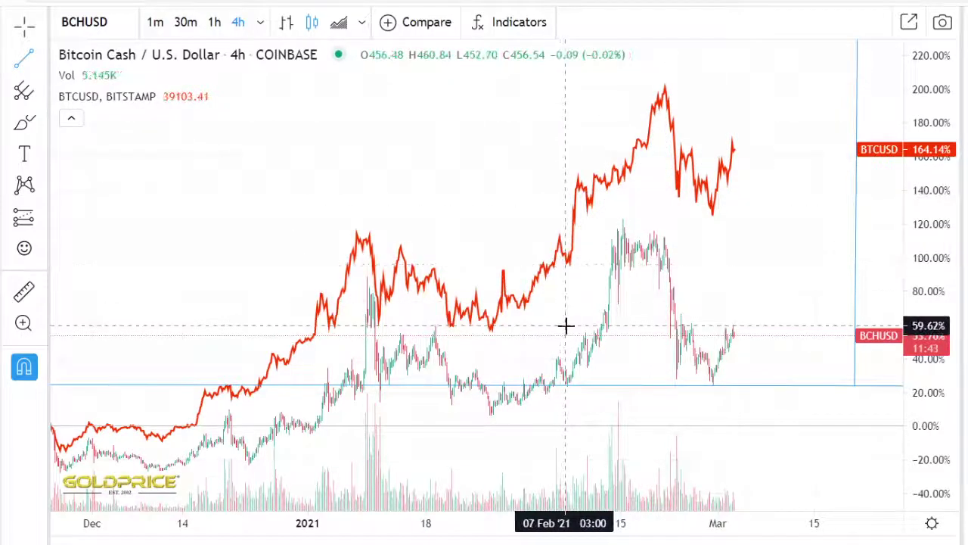
left_click(558, 186)
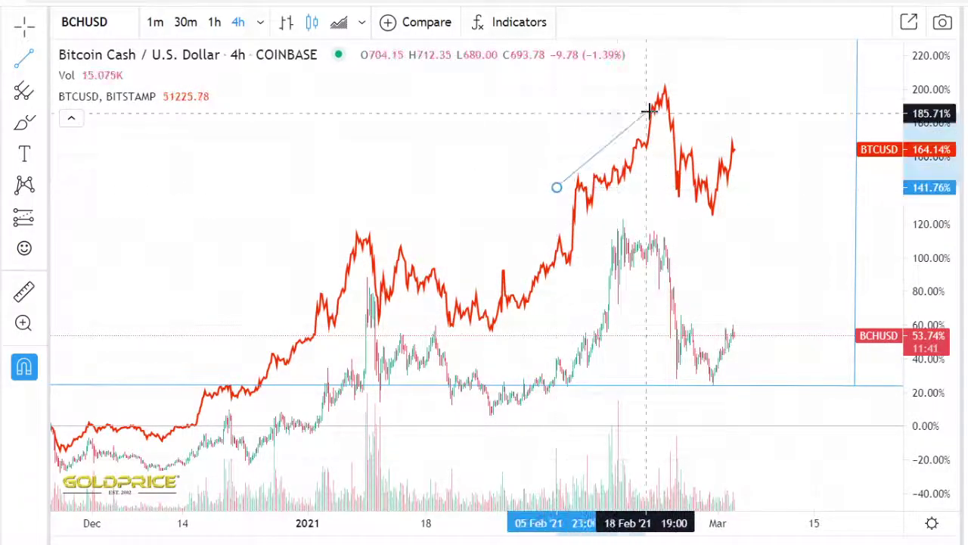
left_click(518, 189)
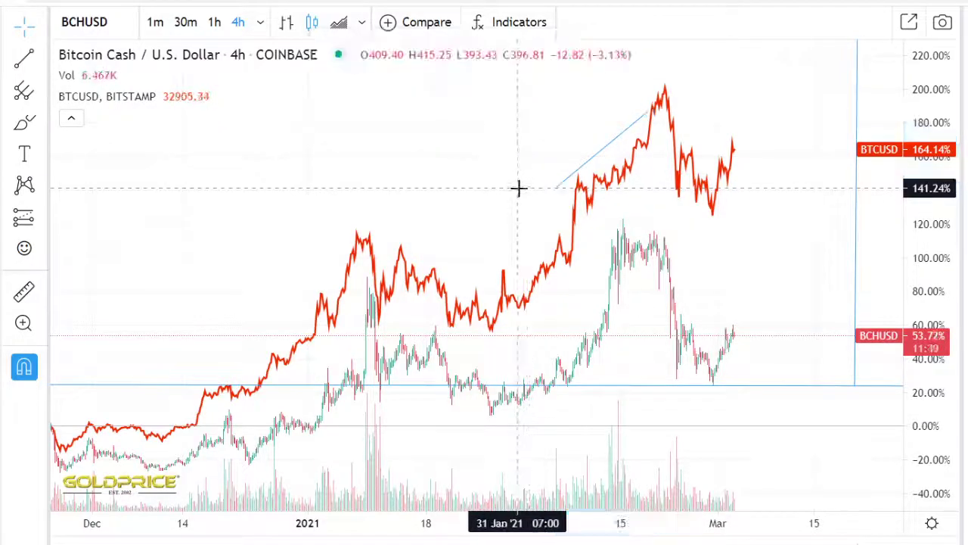
left_click_drag(649, 112, 647, 102)
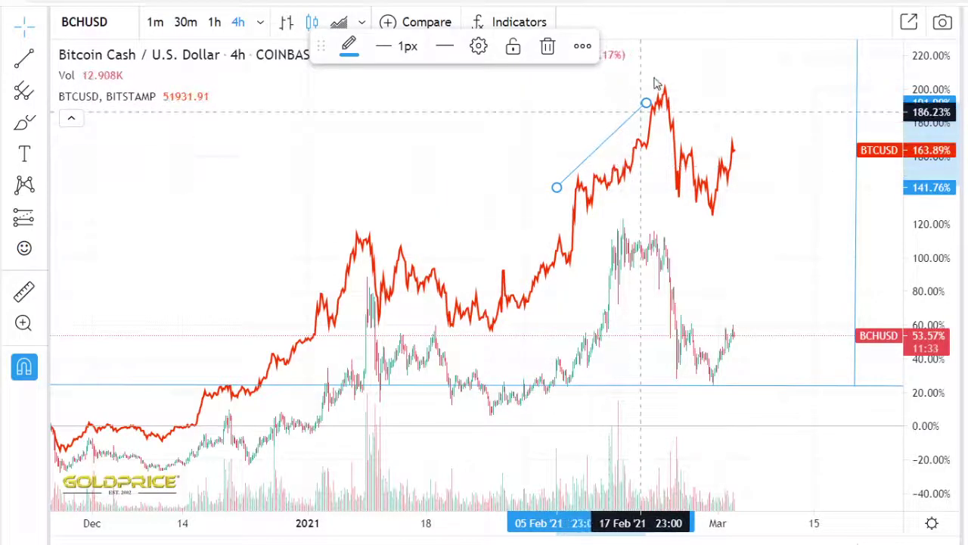
Draw a steep trend line along the BCHUSD rally from about 40% at 8 Feb '21 to about 132% at 13 Feb '21
left_click(25, 61)
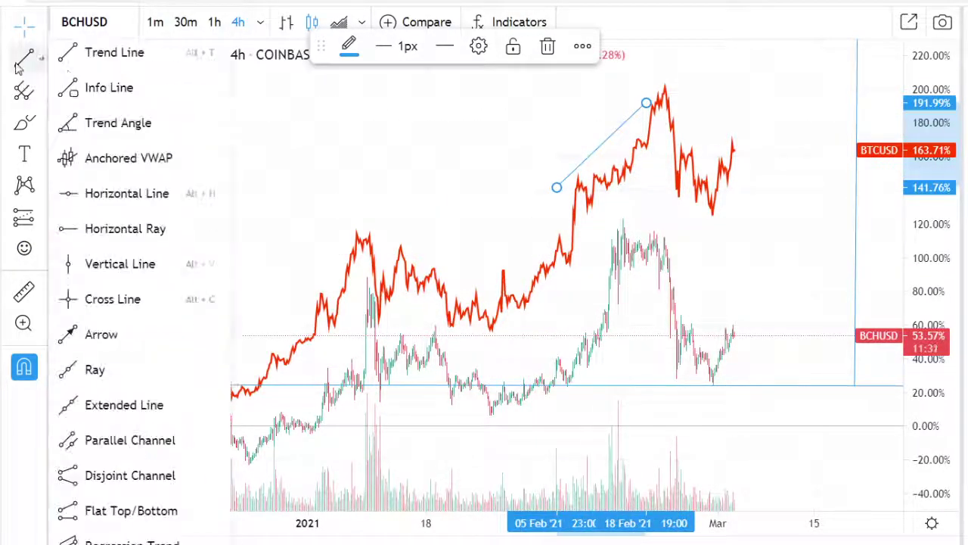
left_click(88, 48)
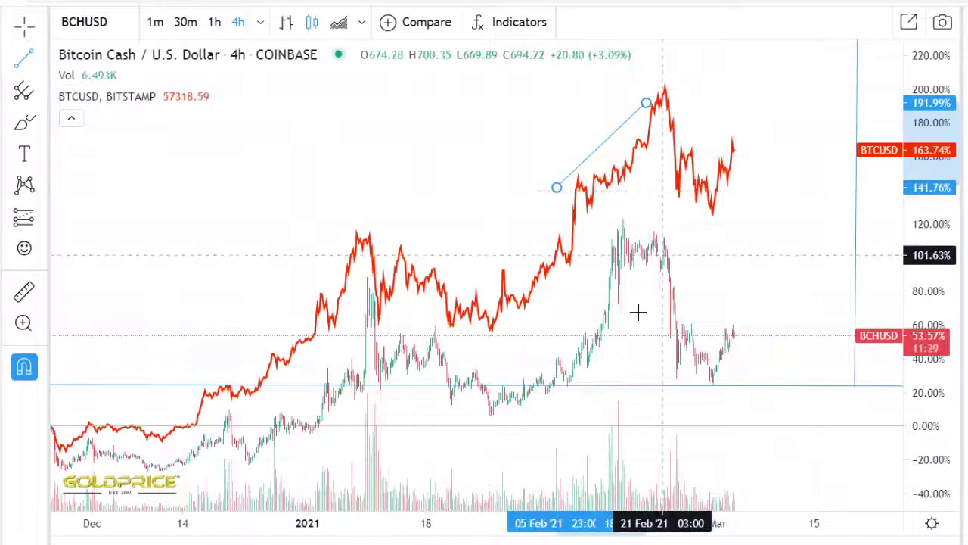
left_click(575, 322)
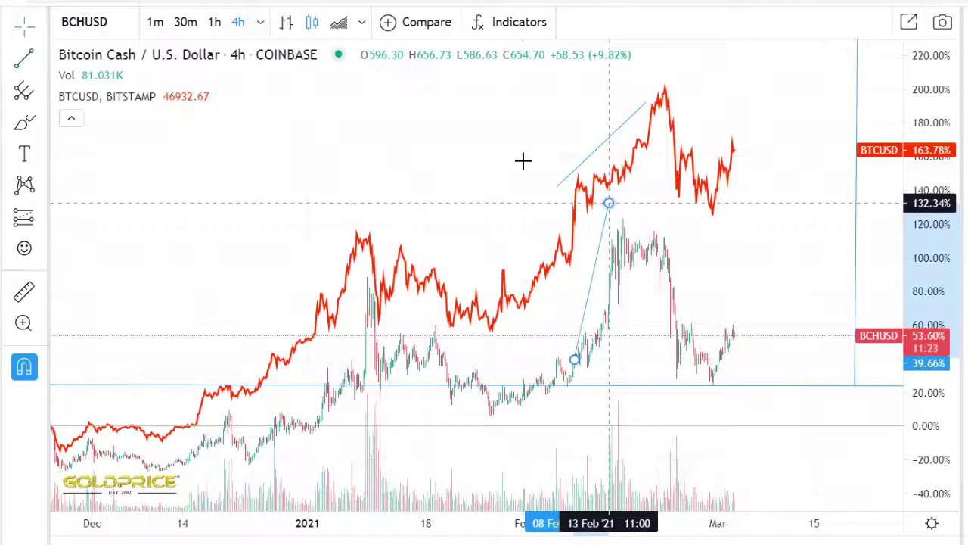
left_click(609, 203)
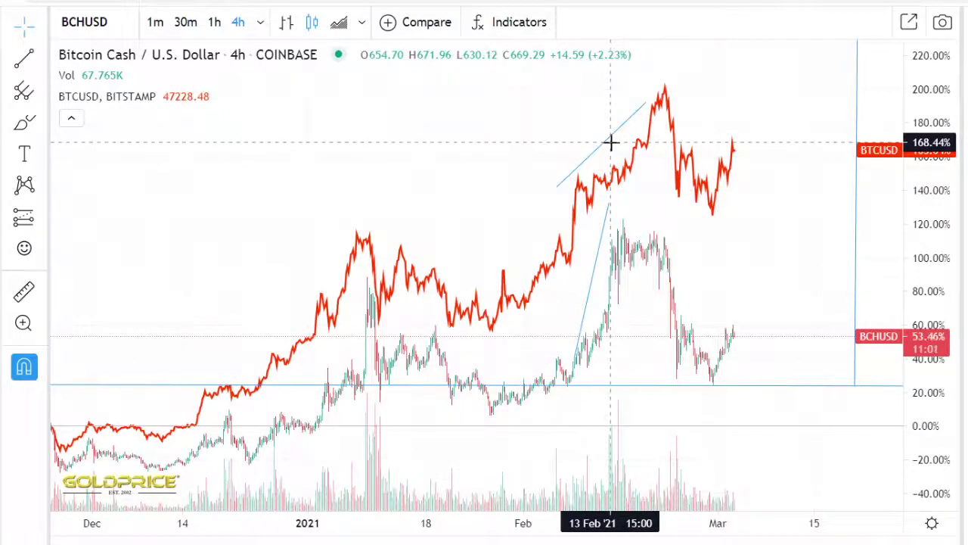
Draw a rising trend line across the BCHUSD rally from about 24% in late January to about 207% at 26 Feb '21
left_click(25, 59)
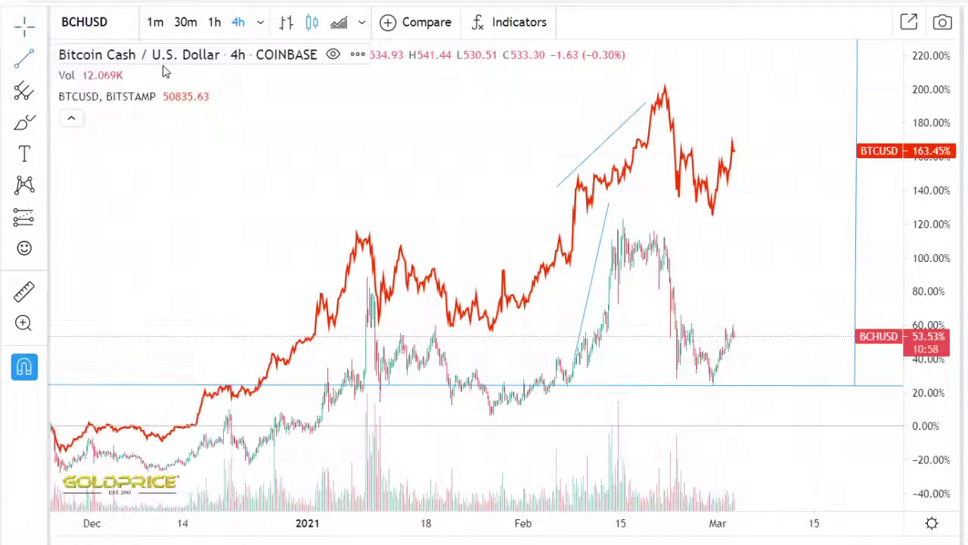
left_click(700, 77)
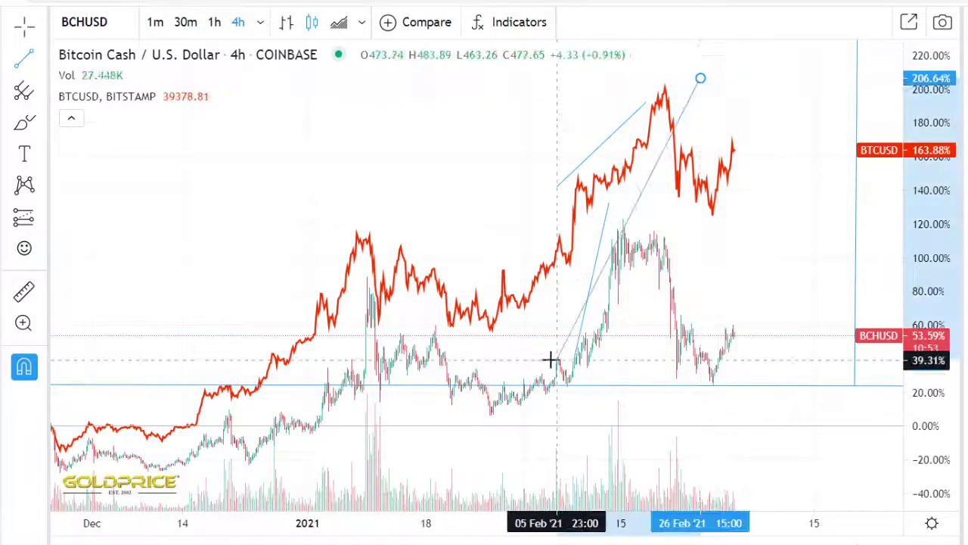
Turn the steep rally line into a lower channel line, about -20% at 22 Feb to 157% at 28 Mar, and extend the upper line to about 211%
left_click_drag(585, 311, 813, 228)
left_click_drag(801, 275, 608, 416)
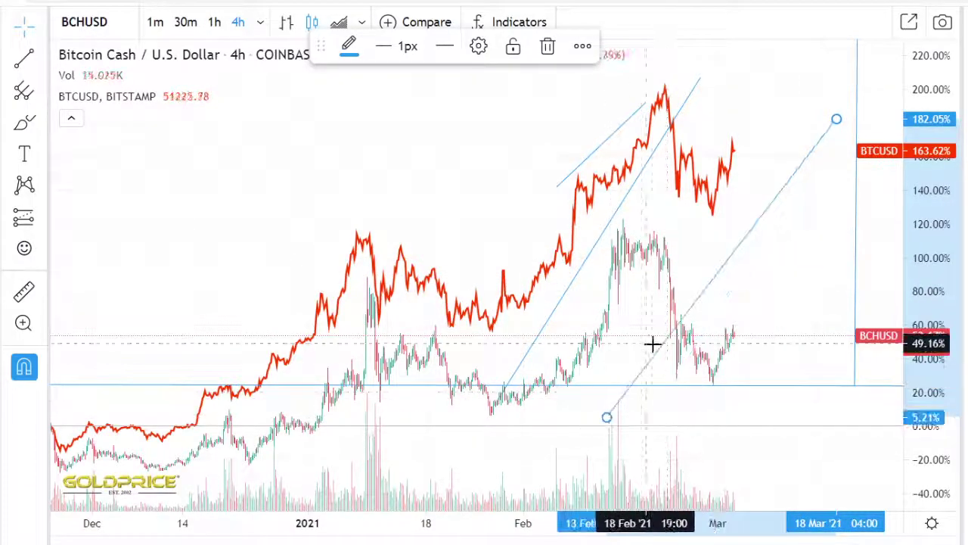
left_click_drag(664, 352, 731, 399)
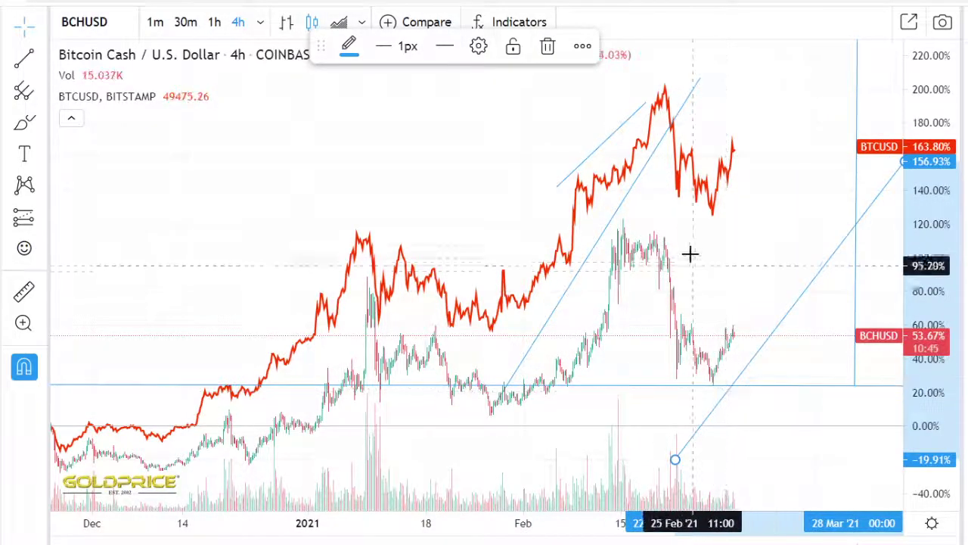
left_click_drag(699, 78, 725, 72)
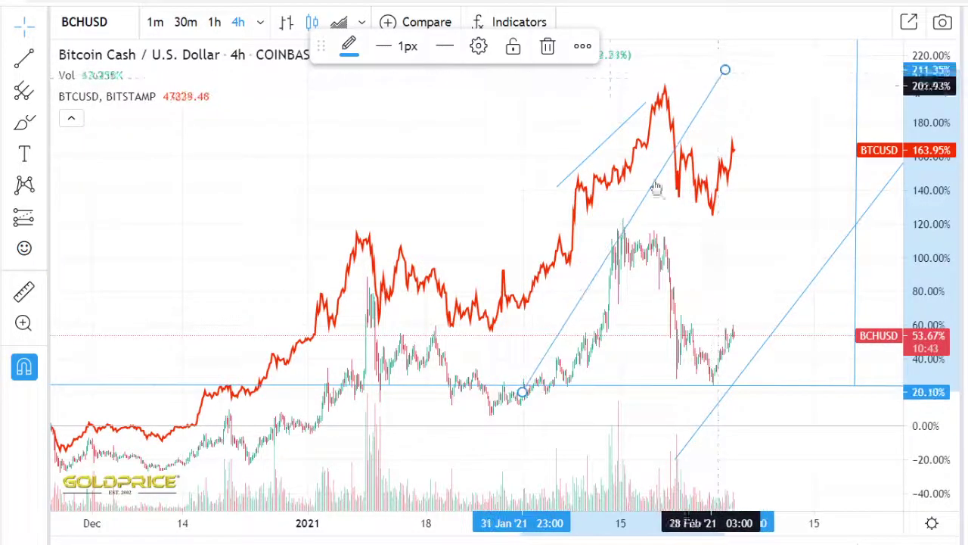
left_click_drag(493, 394, 490, 406)
Delete the rising trend line above the BTCUSD curve and remove the BTCUSD comparison from the chart
left_click(594, 159)
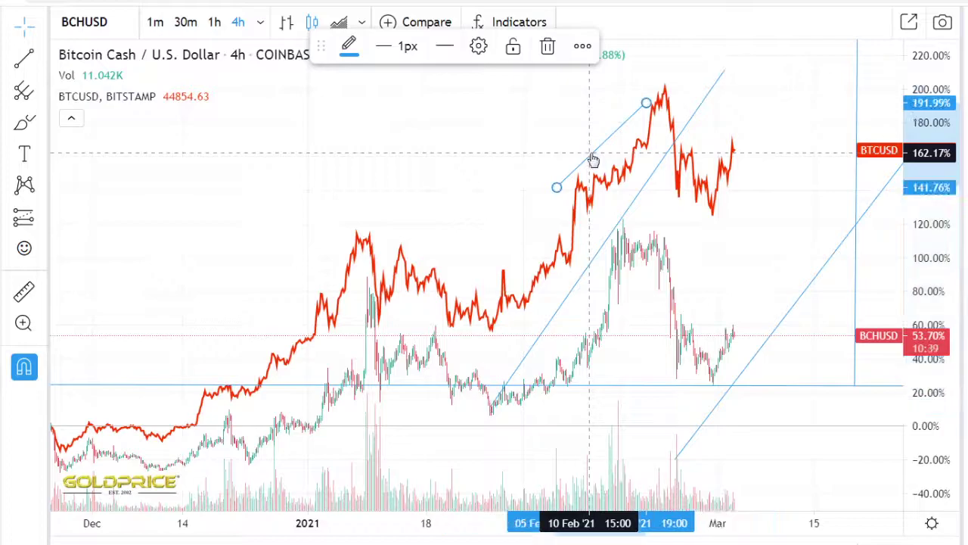
key("Delete")
left_click(597, 183)
key("Delete")
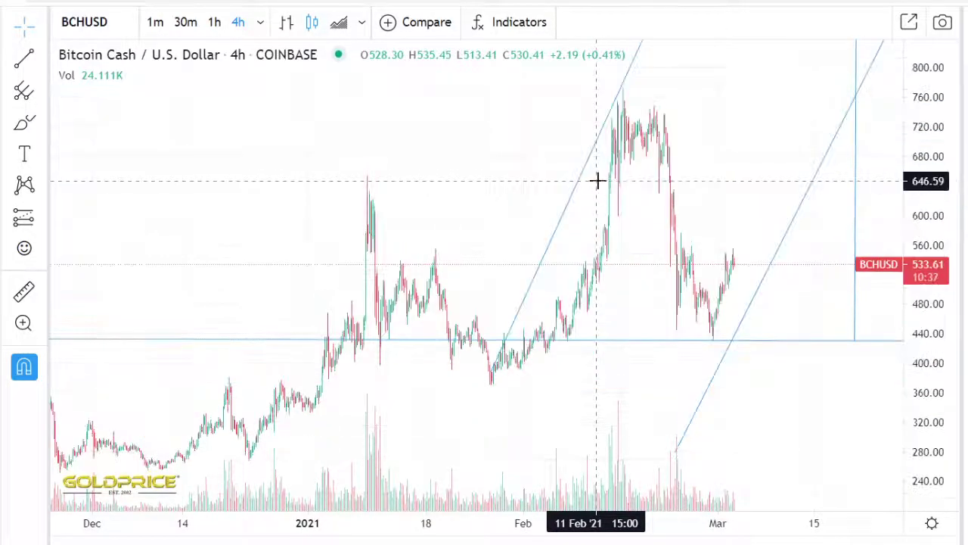
Examine the BCHUSD price action between the two rising channel lines on the 4-hour chart
scroll(601, 307, "down", 5)
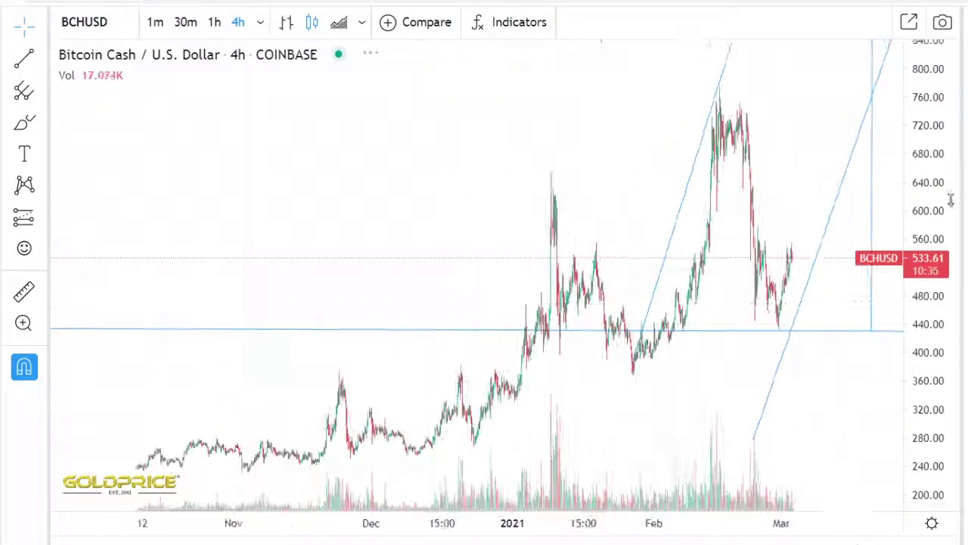
left_click_drag(909, 360, 882, 443)
left_click_drag(698, 376, 557, 428)
left_click_drag(764, 243, 785, 217)
scroll(748, 307, "up", 6)
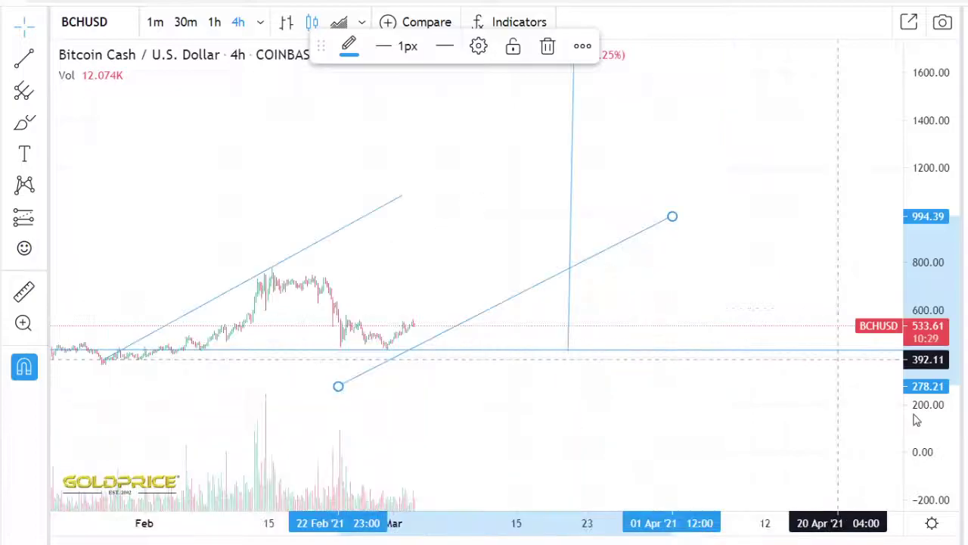
left_click_drag(914, 415, 916, 311)
left_click_drag(500, 241, 828, 177)
scroll(811, 218, "up", 3)
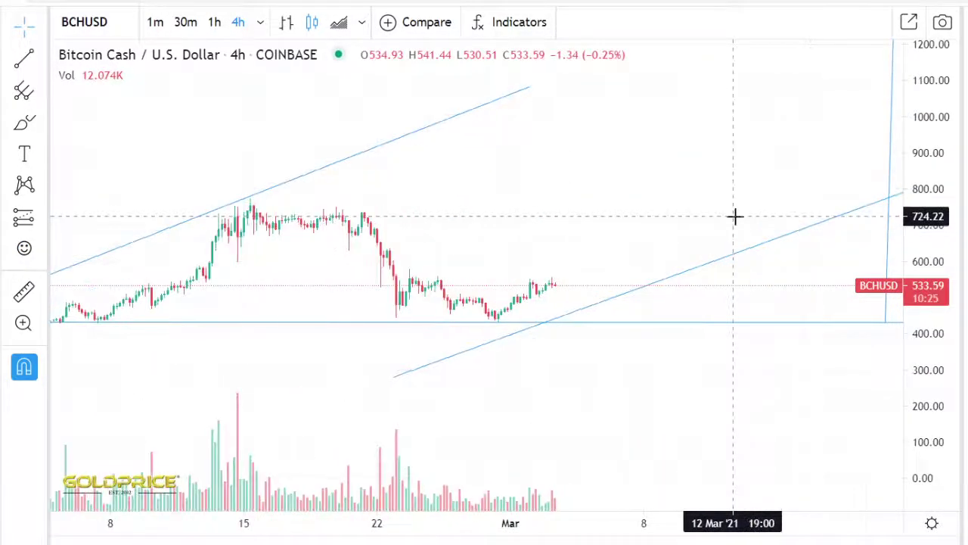
Switch the BCHUSD chart's interval to 3 hours
left_click(261, 22)
left_click(333, 171)
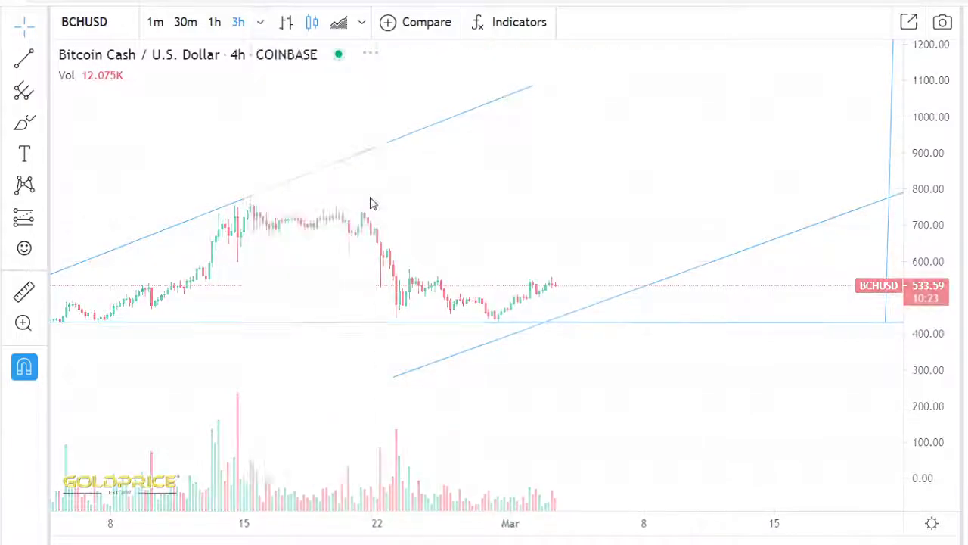
scroll(529, 243, "down", 3)
scroll(863, 348, "down", 1)
left_click_drag(918, 333, 916, 236)
scroll(818, 300, "up", 2)
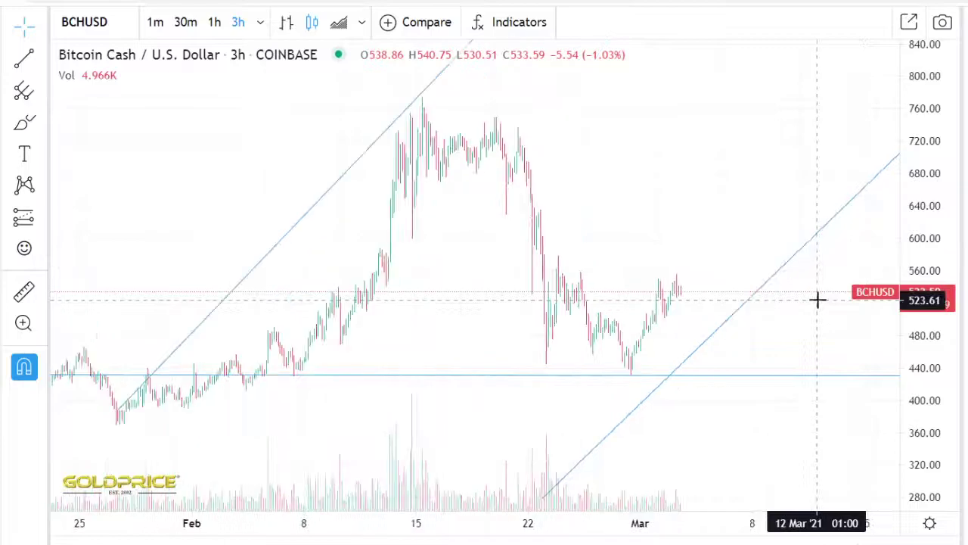
scroll(817, 299, "up", 3)
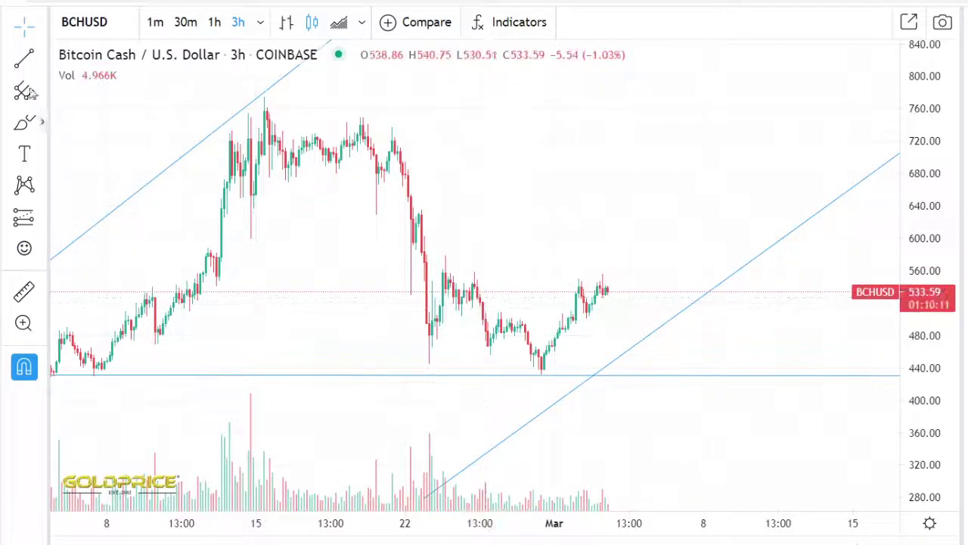
Draw a nearly horizontal resistance line from about 585 at 9 Feb '21 to about 580 at 10 Mar '21
left_click(34, 67)
left_click(81, 57)
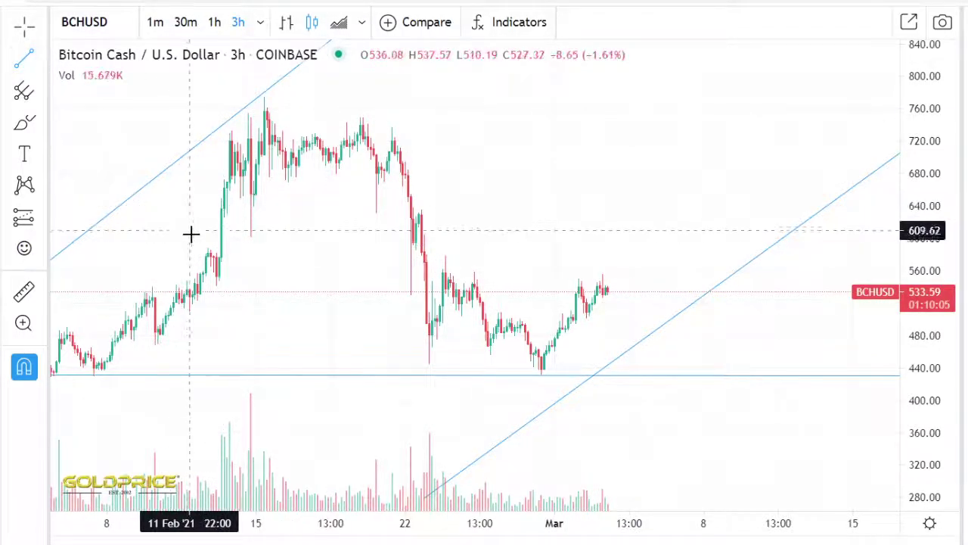
left_click(194, 290)
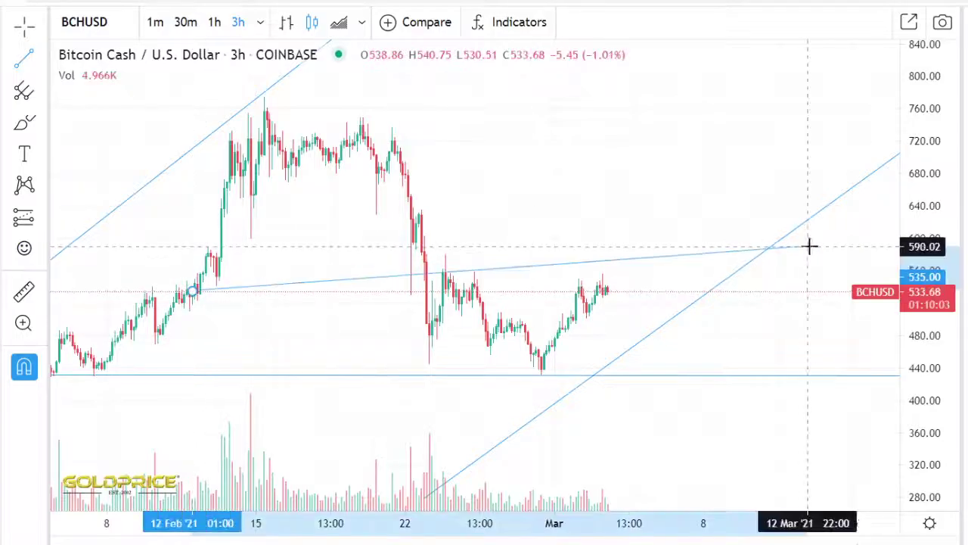
left_click(803, 293)
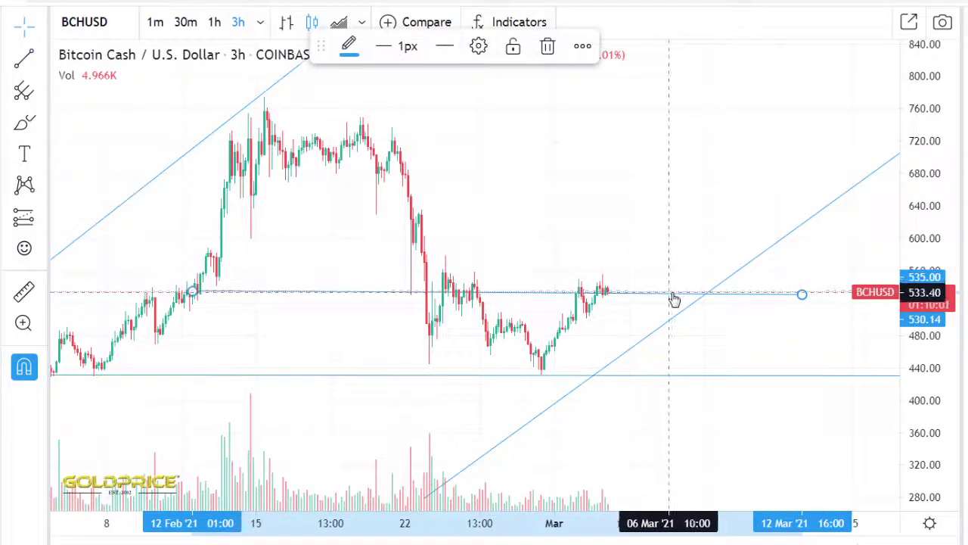
left_click_drag(672, 299, 621, 253)
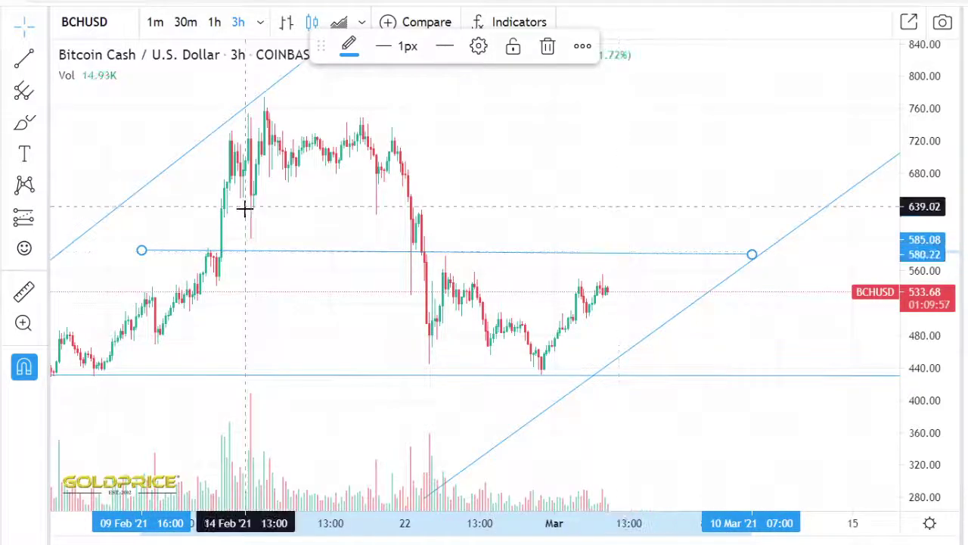
Draw a short steep projection line from the latest candle, about 540 at 3 Mar '21, up to about 604 at 4 Mar '21
left_click(42, 58)
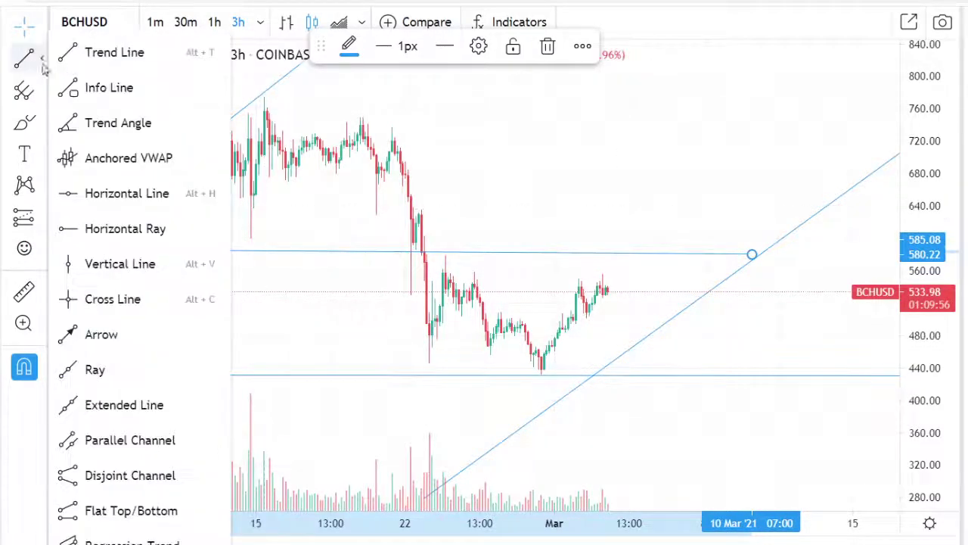
left_click(82, 68)
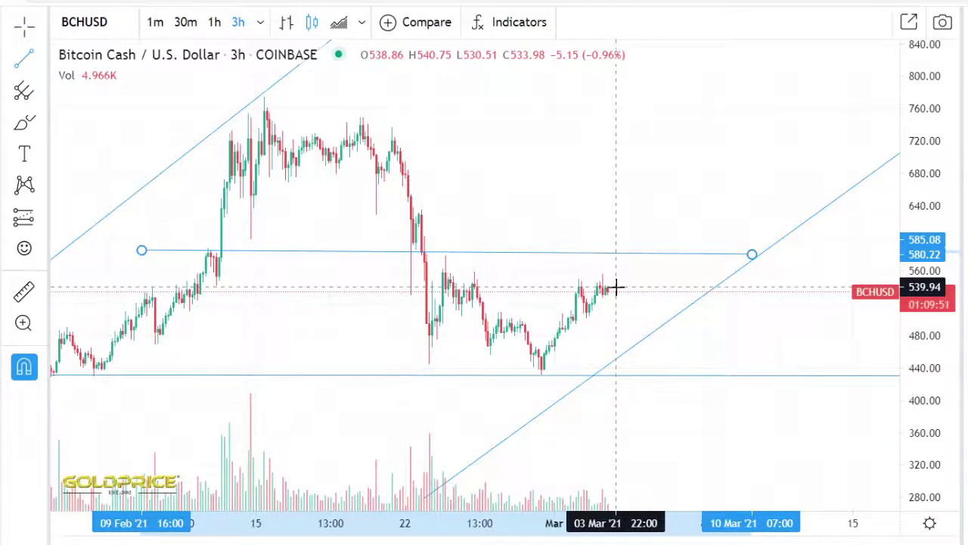
left_click(616, 286)
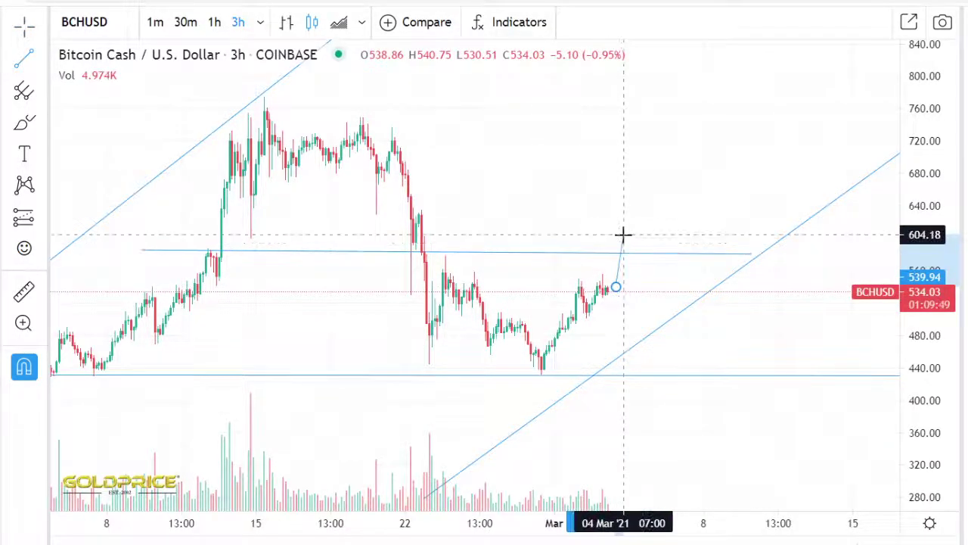
left_click(624, 234)
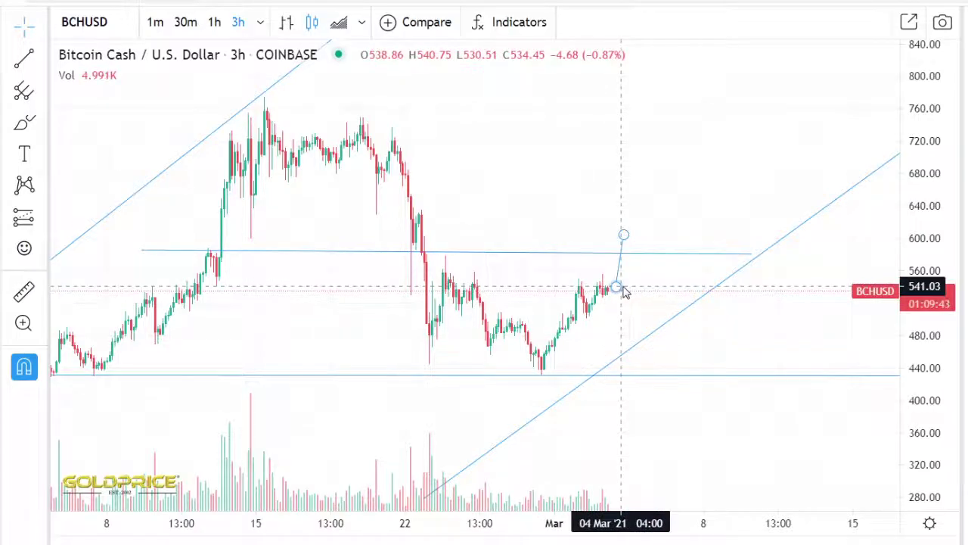
Adjust the short projection line's upper end above the resistance line, to about 632 at 4 Mar '21
left_click(624, 235)
left_click_drag(624, 236, 625, 230)
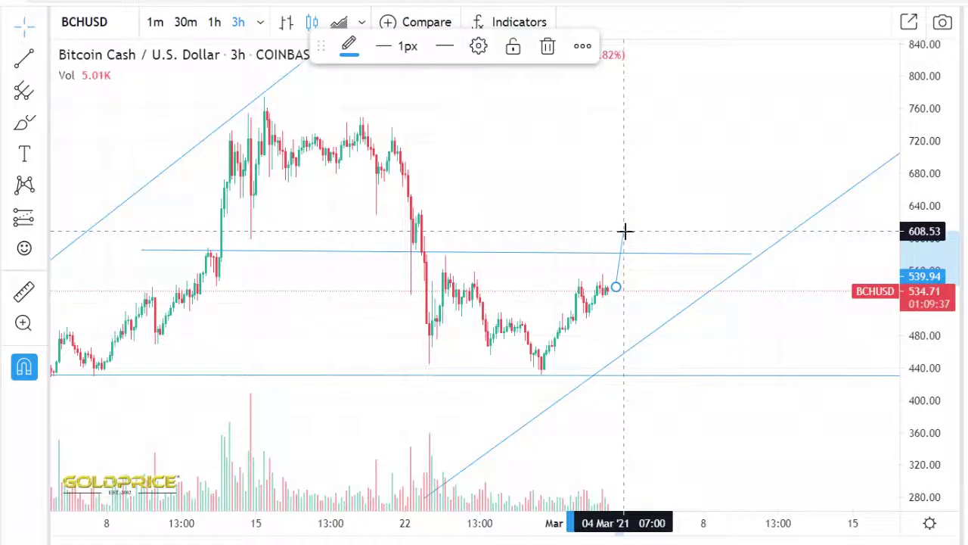
left_click_drag(625, 231, 621, 258)
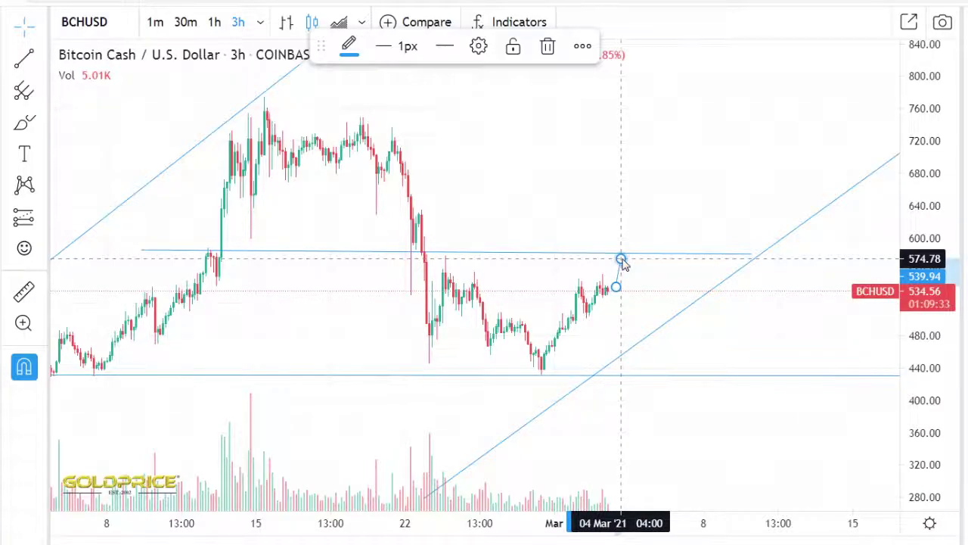
left_click(658, 258)
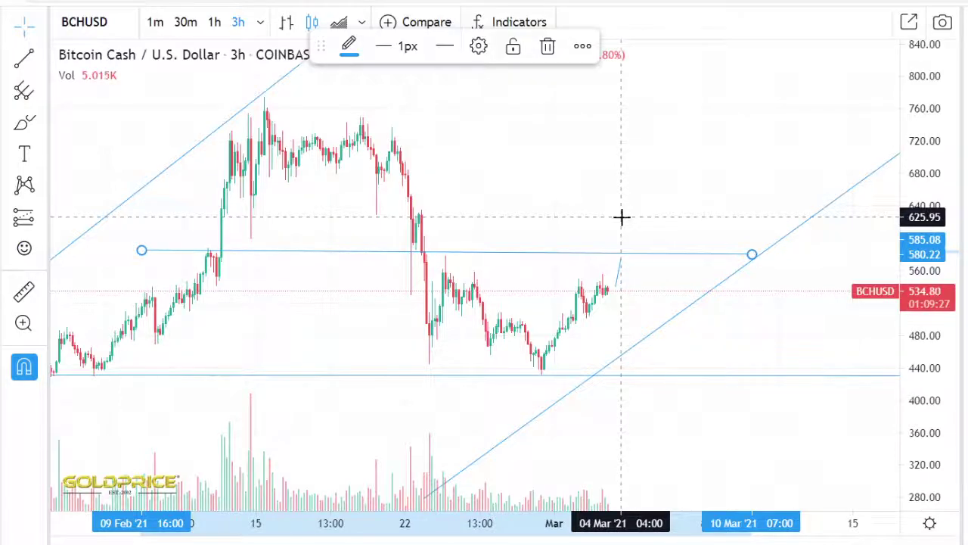
left_click_drag(621, 259, 621, 211)
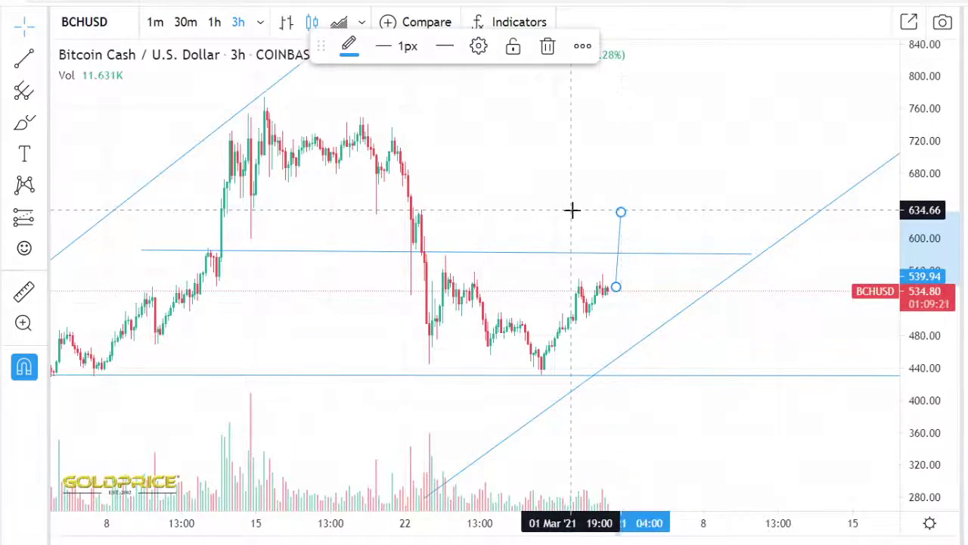
left_click(547, 199)
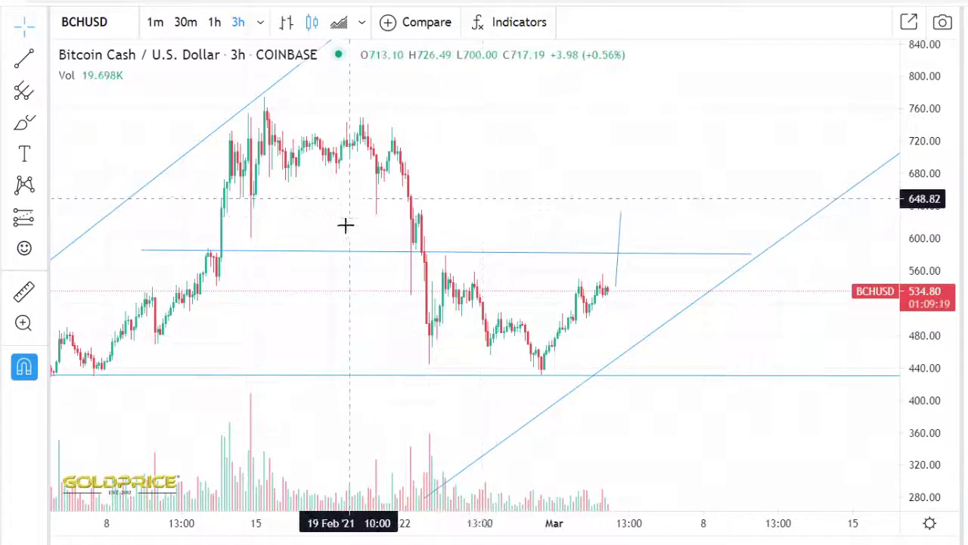
Draw a falling trend line over the February highs from about 784 at 14 Feb '21 to about 644 at 13 Mar '21
left_click_drag(345, 230, 331, 272)
left_click(41, 58)
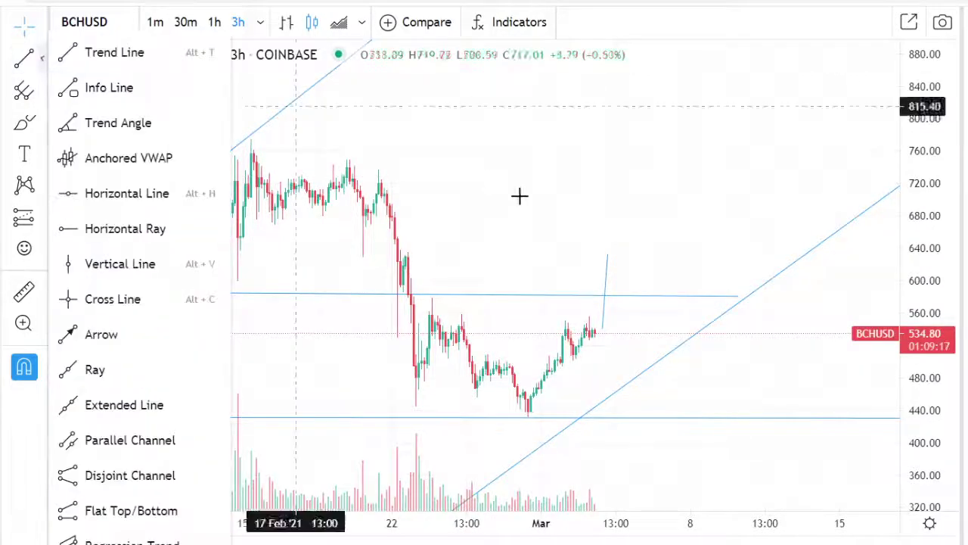
left_click(170, 68)
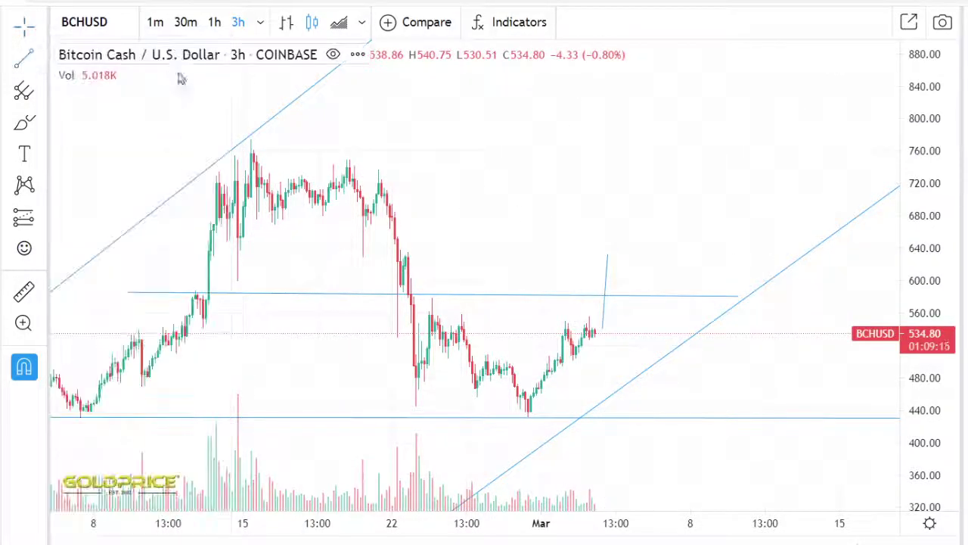
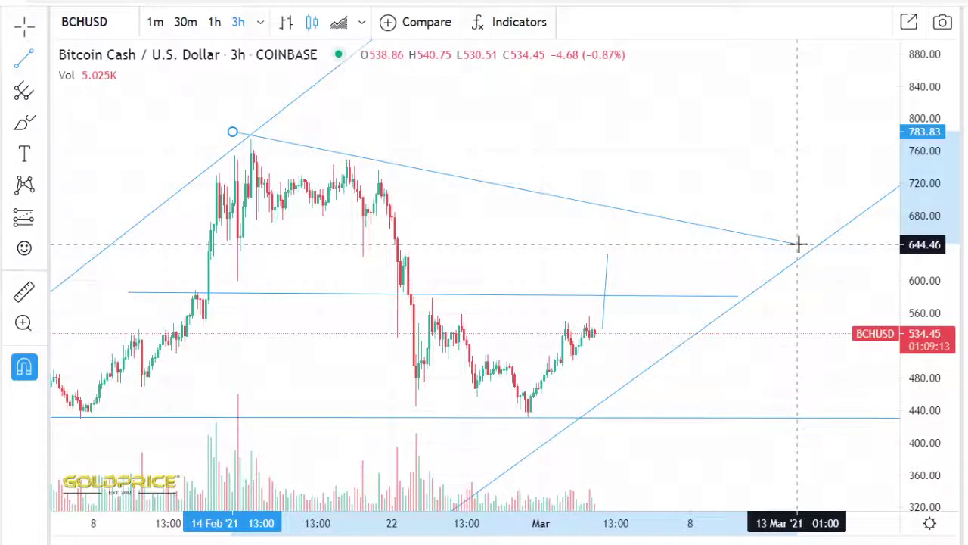
Draw a second falling trend line beneath the first and place it from about 705 at 8 Feb '21 to about 481 at 16 Mar '21
left_click(23, 61)
left_click(114, 52)
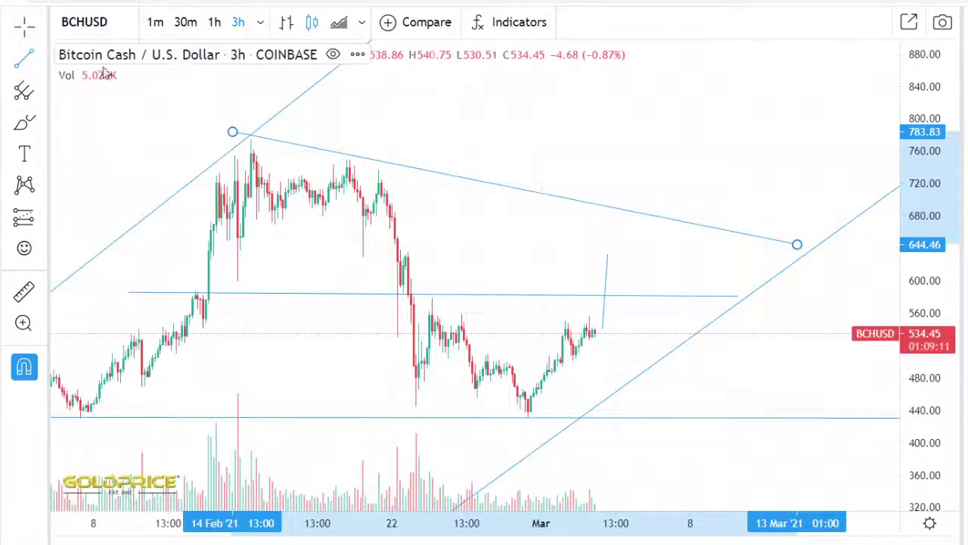
left_click(120, 190)
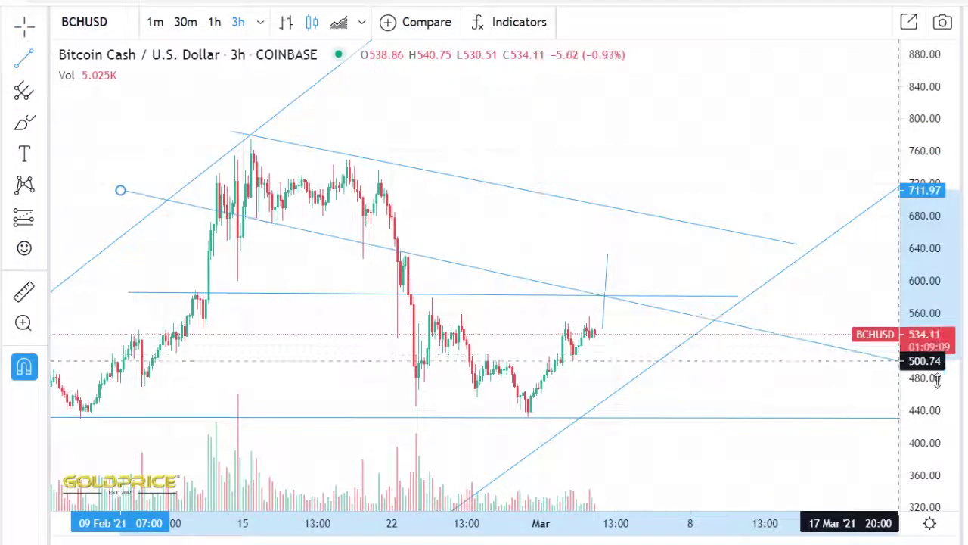
left_click(885, 372)
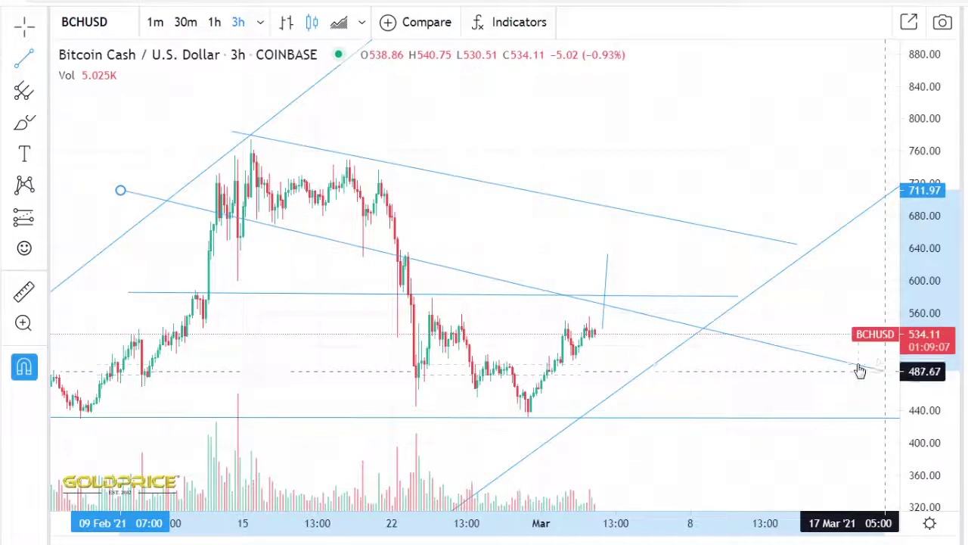
left_click_drag(856, 370, 845, 376)
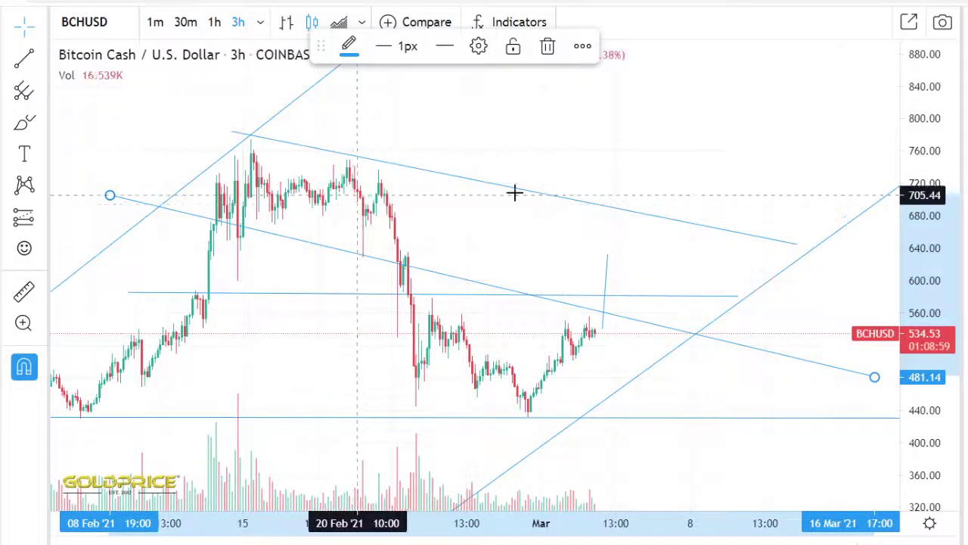
Draw a short falling projection line from about 647 at 3 Mar '21 to about 583 at 6 Mar '21
left_click(42, 57)
left_click(87, 47)
left_click(599, 242)
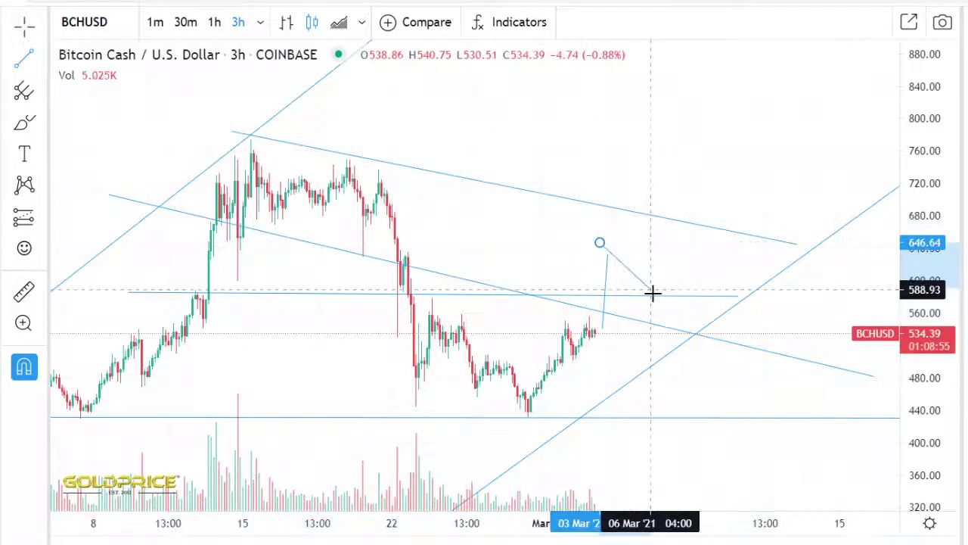
left_click(651, 293)
Draw a short rising projection line from the resistance line to about 614, and a falling one back down from about 614 near 7 Mar '21
left_click(25, 64)
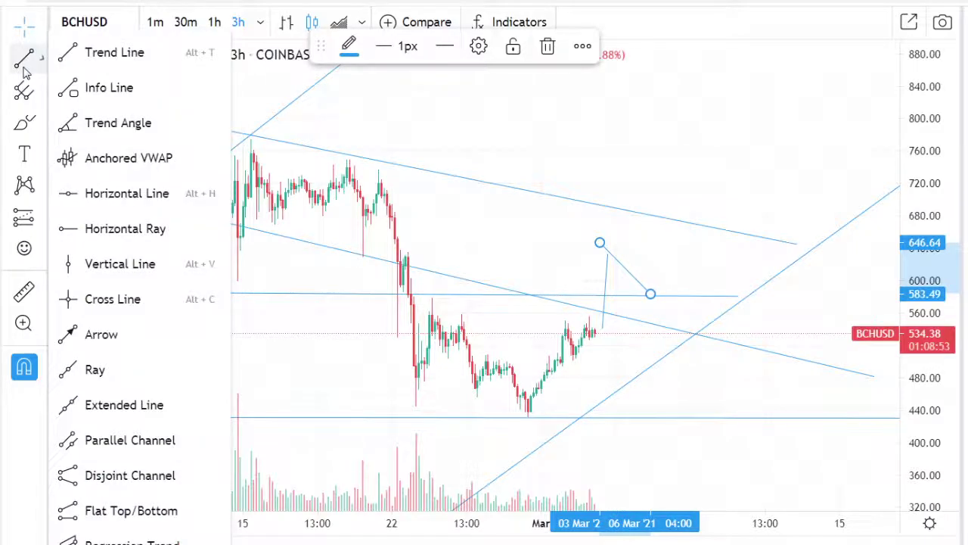
left_click(87, 52)
left_click(669, 268)
left_click(653, 294)
left_click(31, 61)
left_click(85, 52)
left_click(674, 268)
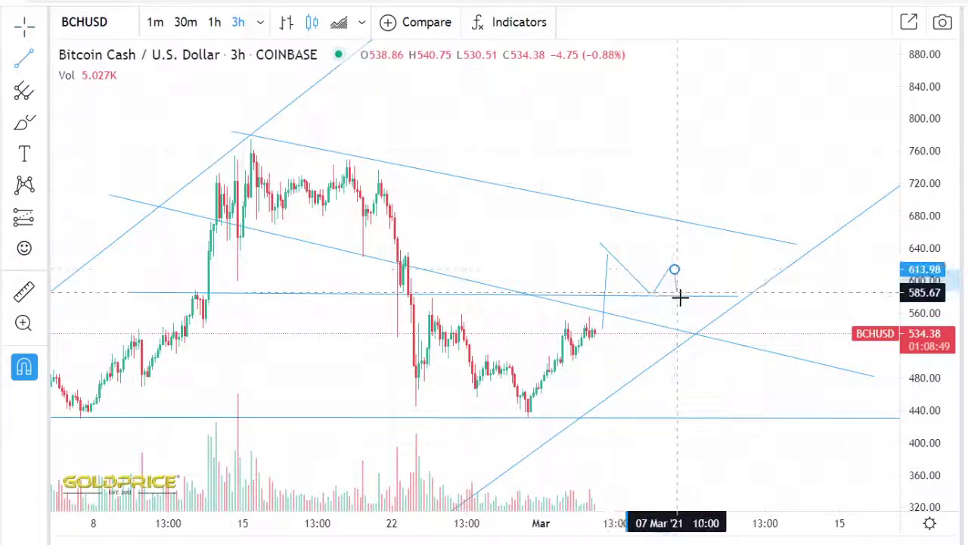
left_click(680, 298)
Draw a steep rising projection line from about 575 at 7 Mar '21 up to about 648
left_click(42, 58)
left_click(105, 49)
left_click(703, 242)
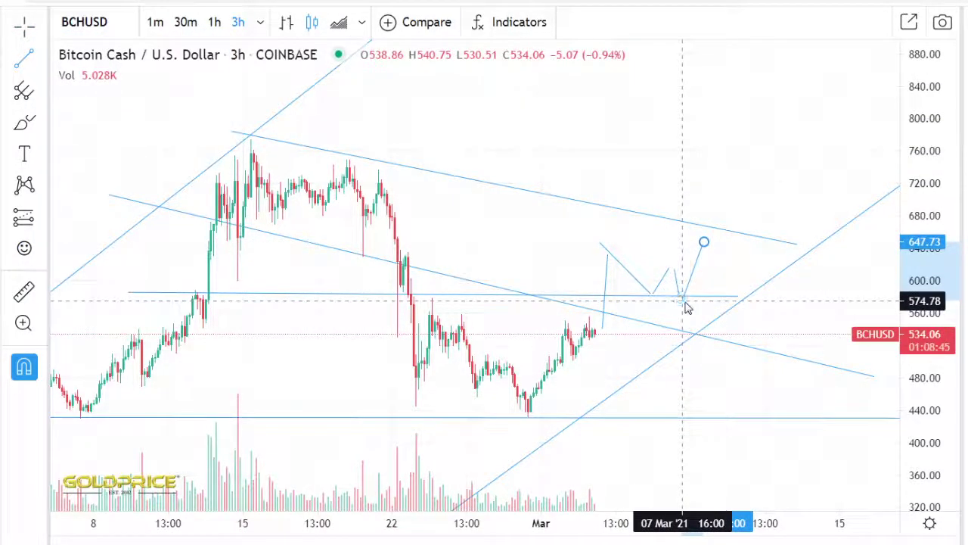
left_click(682, 300)
Draw a falling projection line from about 655 down to the resistance line at about 578
left_click(42, 59)
left_click(106, 52)
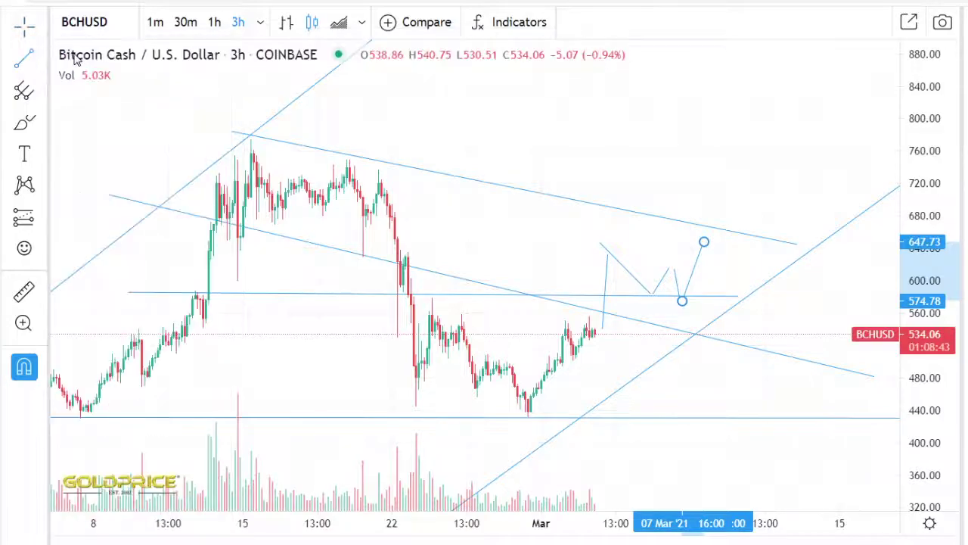
left_click(718, 253)
left_click(702, 236)
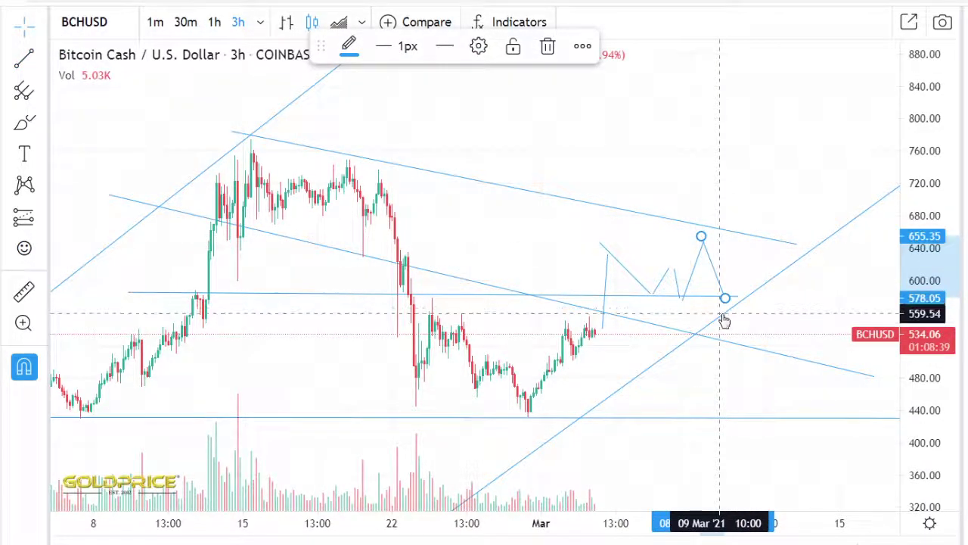
Extend the upper falling trend line's far end to about 594 at 23 Mar '21
scroll(722, 316, "down", 5)
left_click_drag(769, 140, 556, 189)
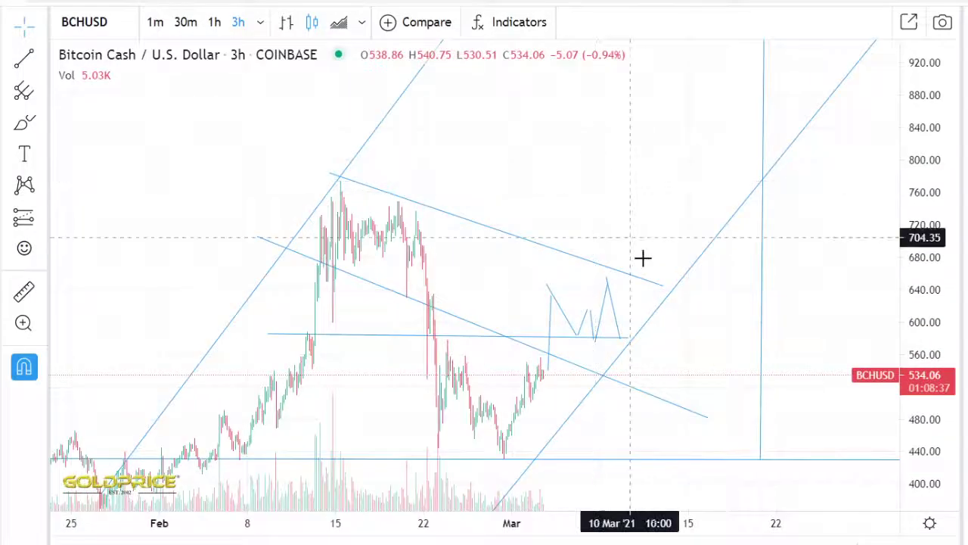
left_click_drag(663, 288, 804, 333)
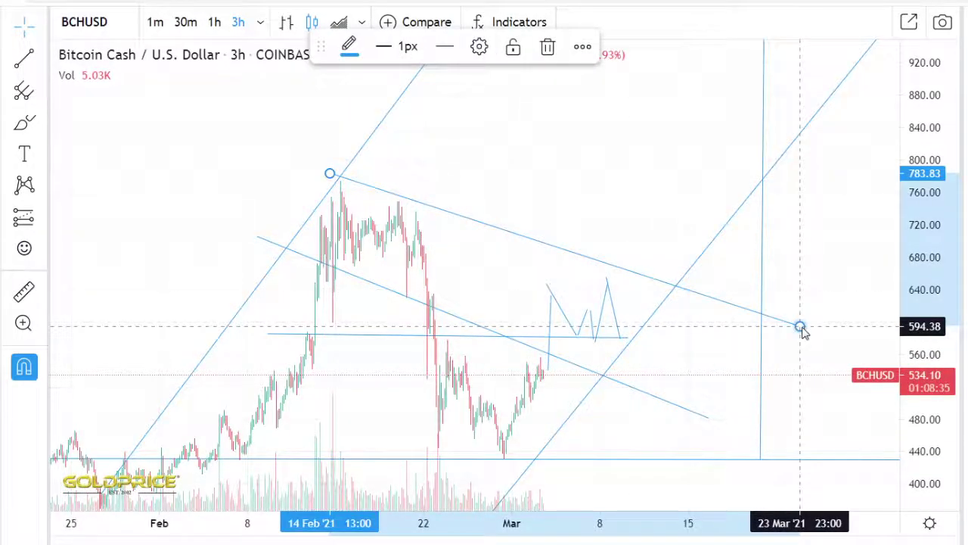
Draw a long rising projection line from about 592 at 10 Mar '21 to about 785 at 14 Mar '21
scroll(703, 422, "down", 1)
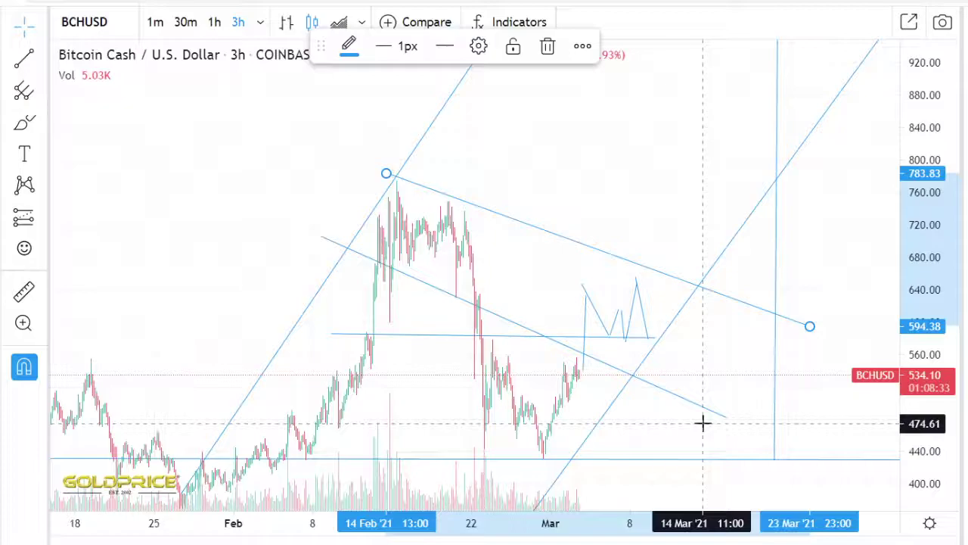
scroll(703, 422, "down", 1)
left_click_drag(690, 234, 653, 216)
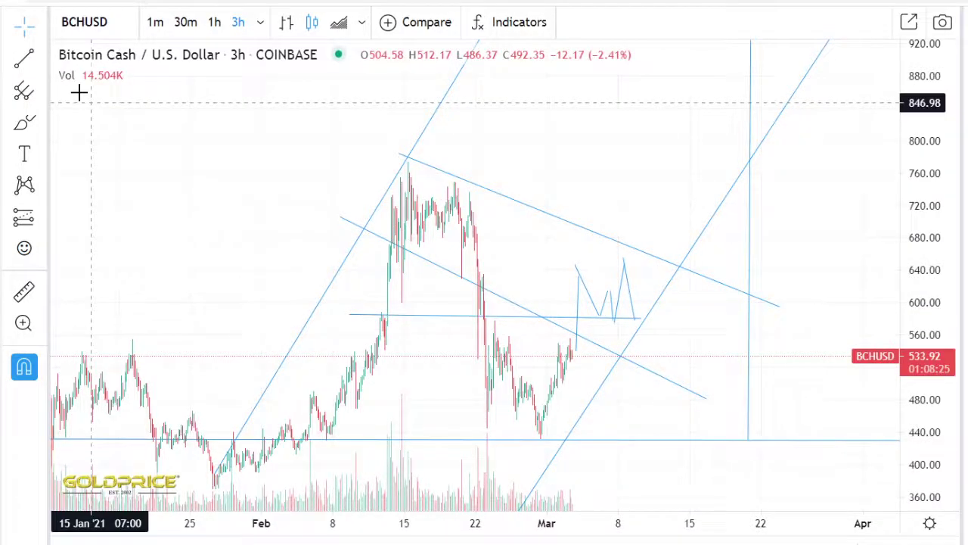
left_click(43, 57)
left_click(75, 52)
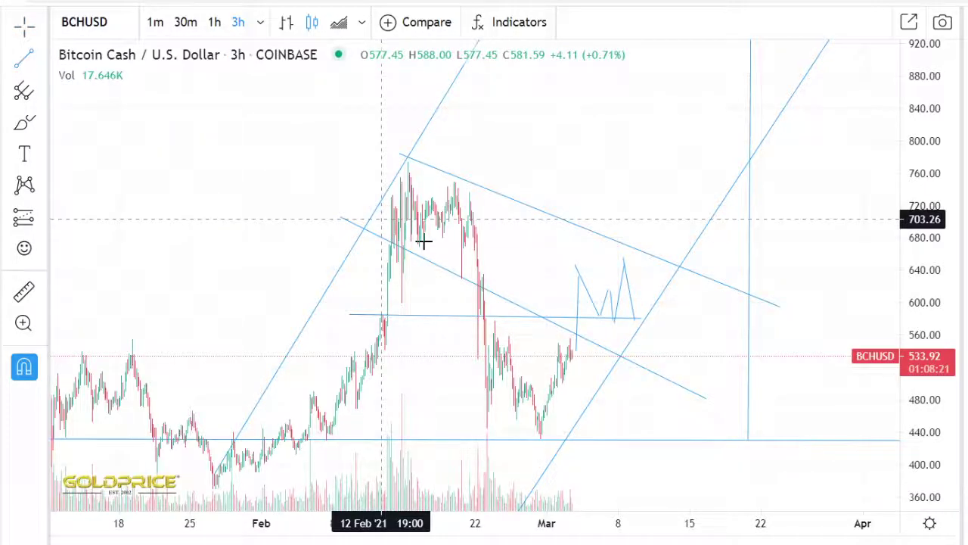
left_click(638, 309)
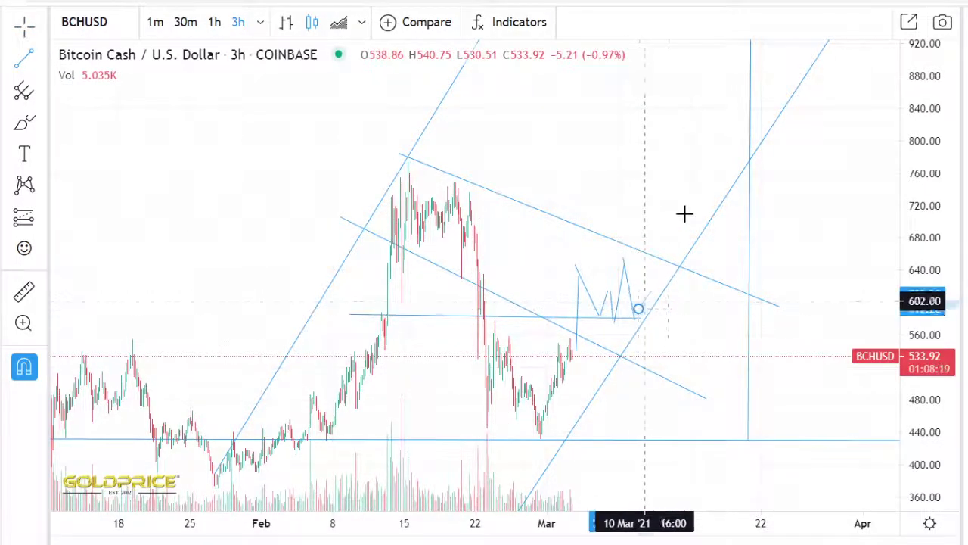
left_click(686, 152)
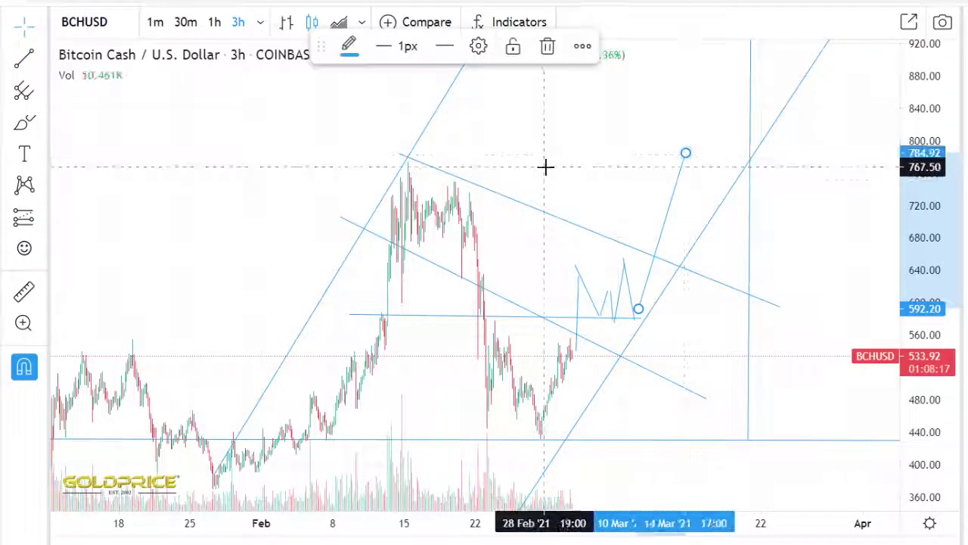
Draw a short falling projection line from about 805 at 15 Mar '21 to the rising channel line at about 756 at 18 Mar '21
scroll(567, 195, "down", 3)
left_click_drag(643, 116, 515, 116)
scroll(501, 140, "down", 1)
scroll(502, 140, "down", 3)
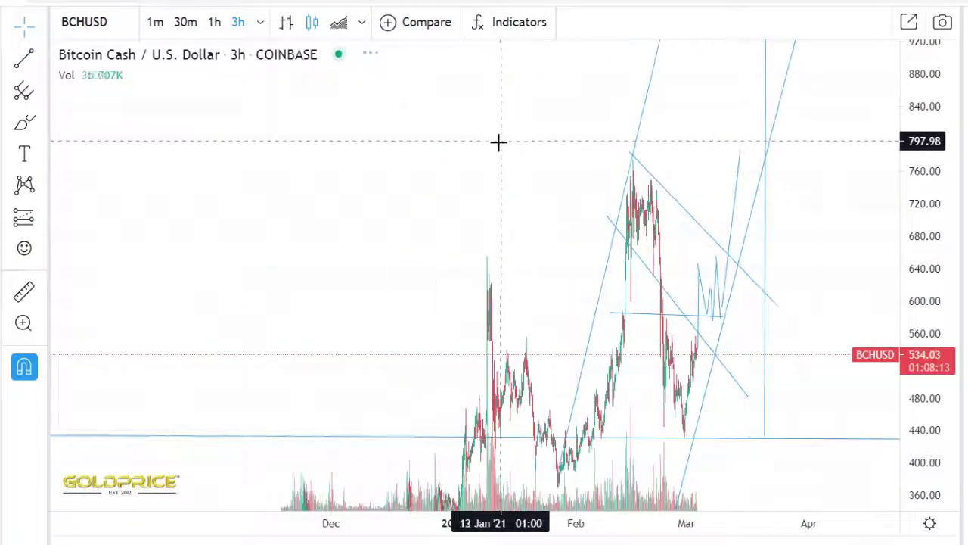
left_click_drag(922, 208, 910, 415)
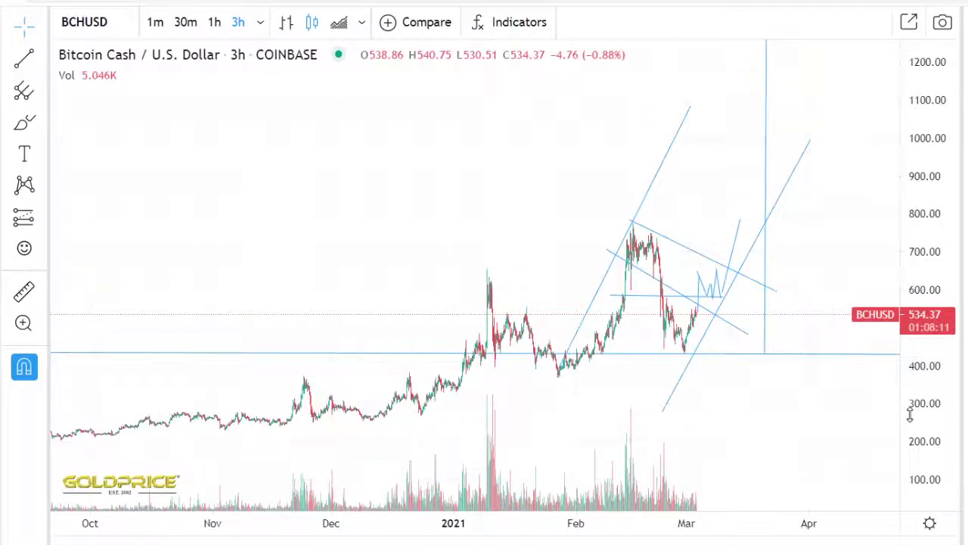
left_click(35, 57)
left_click(106, 50)
left_click(745, 212)
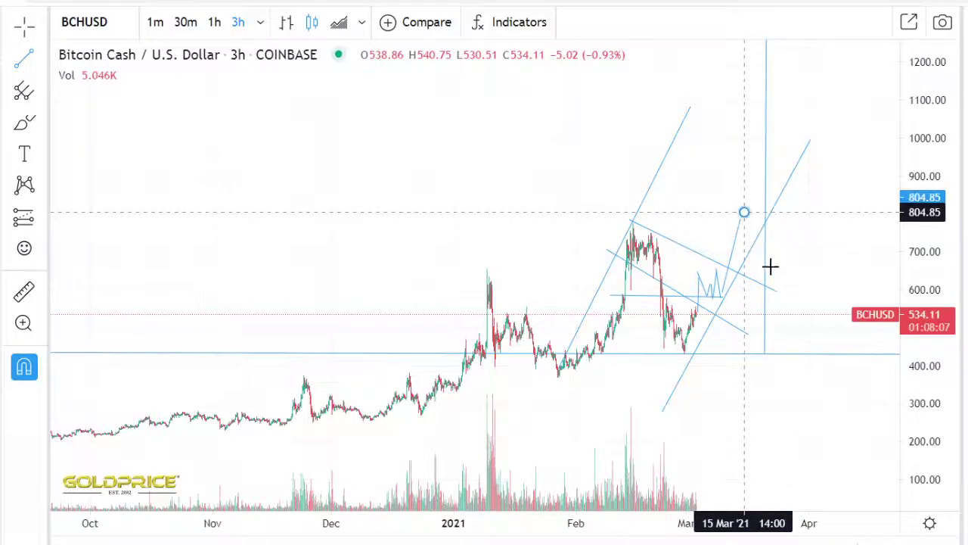
left_click(773, 276)
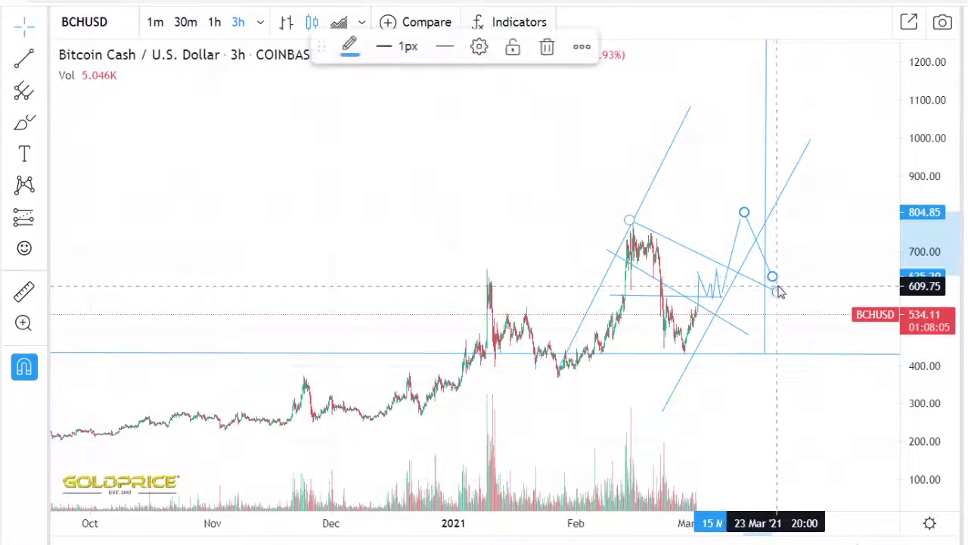
left_click_drag(774, 277, 758, 231)
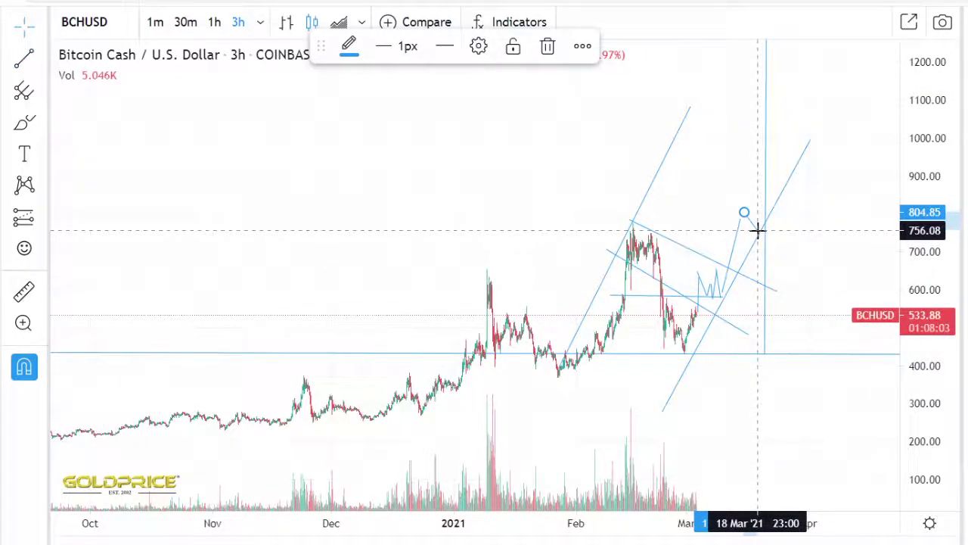
Move the last projection line's far end to about 798 at 20 Mar '21, next to the vertical line
left_click_drag(625, 388, 617, 313)
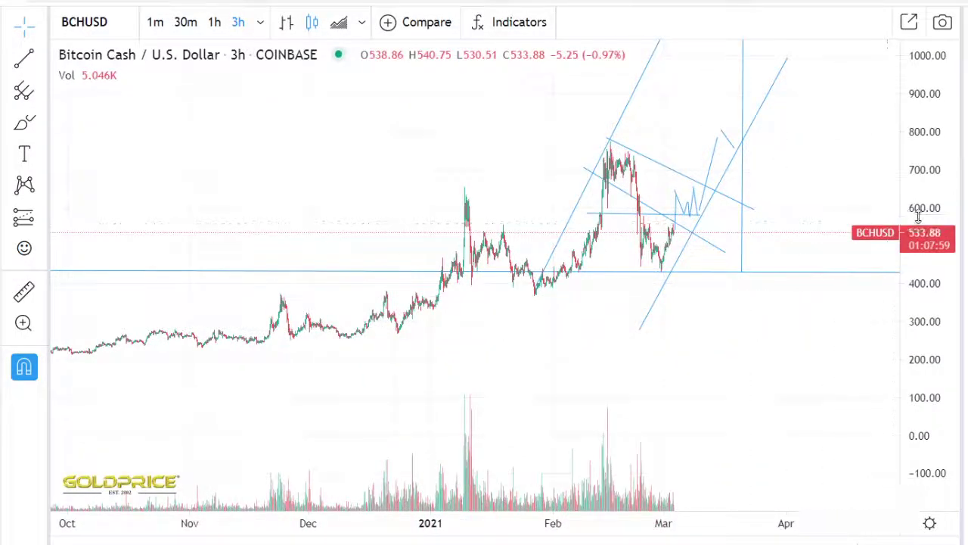
left_click_drag(918, 218, 914, 392)
left_click_drag(714, 372, 727, 428)
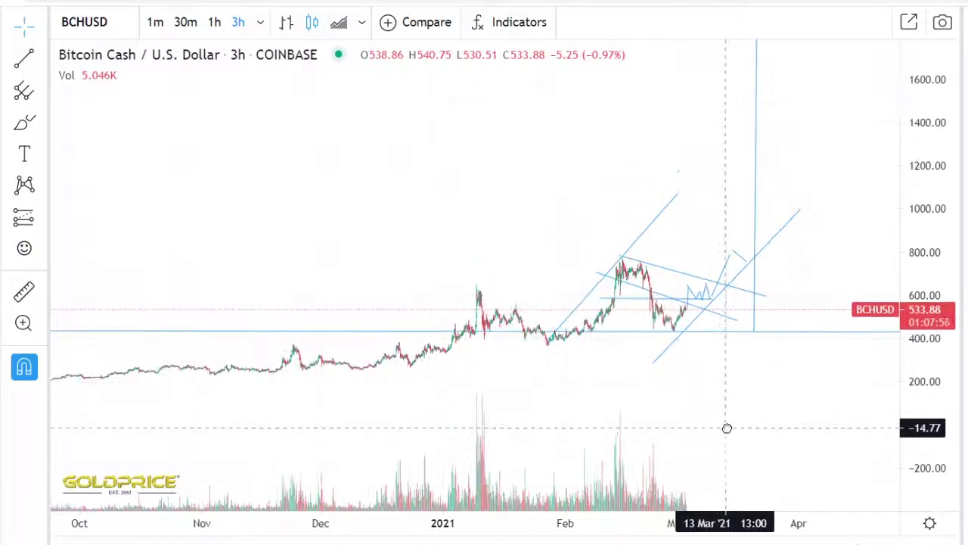
left_click(754, 252)
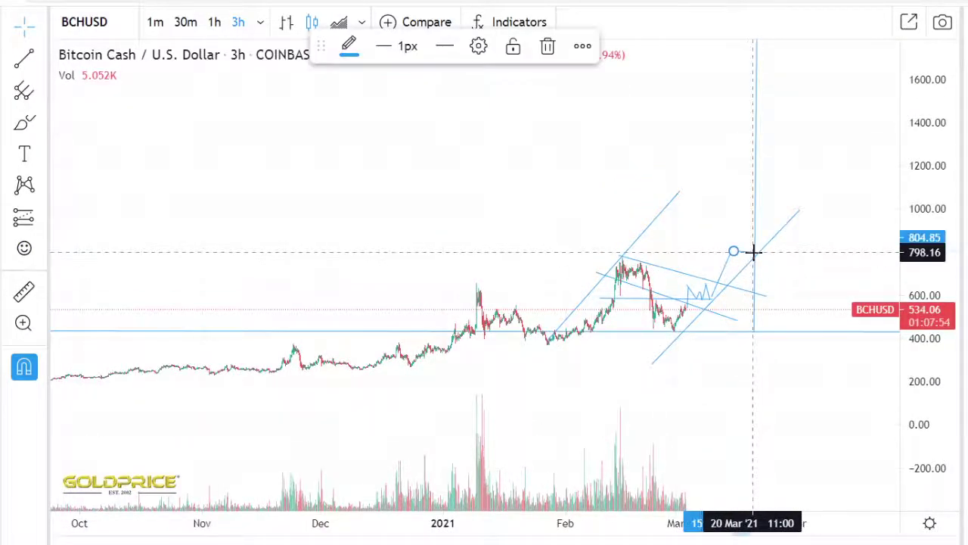
left_click(579, 195)
Draw a gently rising trend line above the January high from about 676 at 27 Dec '20 to about 819 at 25 Apr '21
left_click(41, 51)
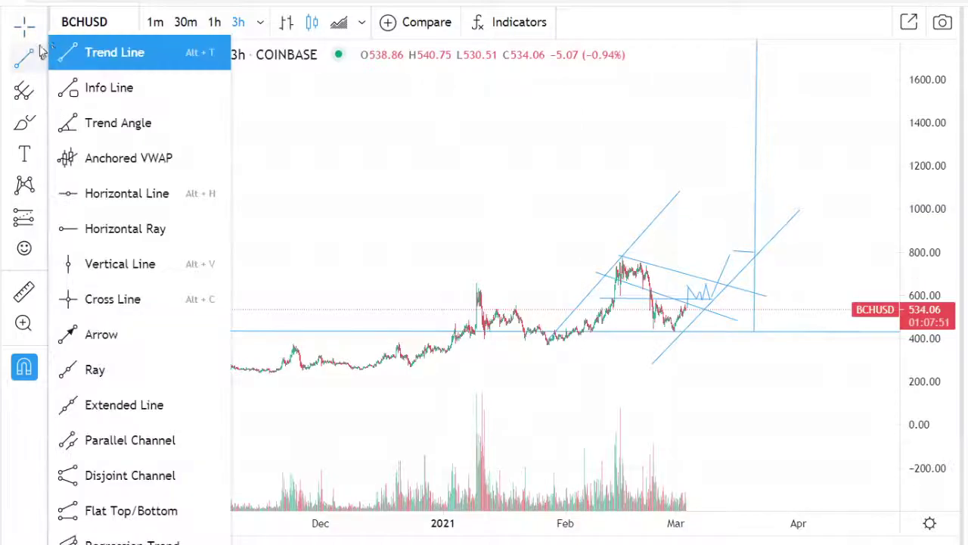
left_click(146, 61)
left_click(424, 279)
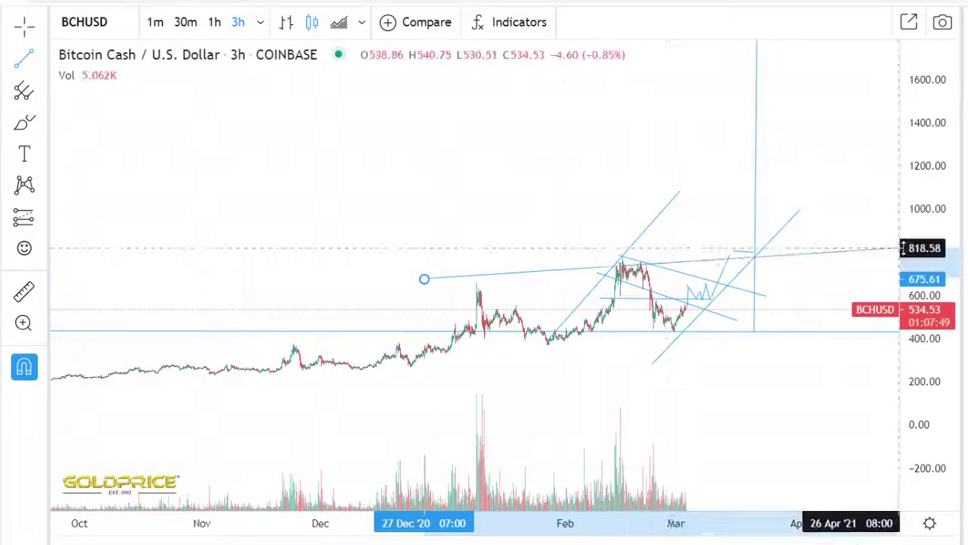
left_click(896, 248)
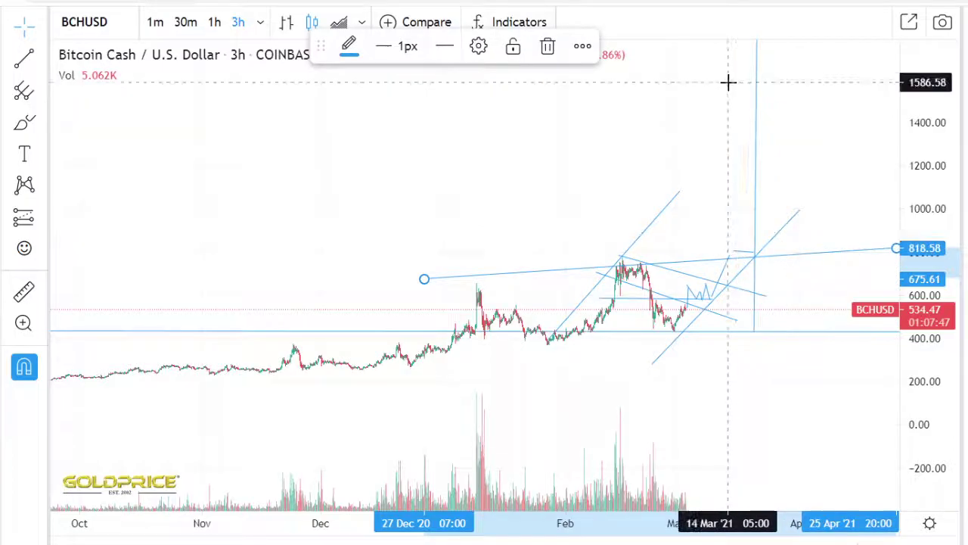
Switch the chart interval to 4 hours and deselect the trend line
left_click(260, 22)
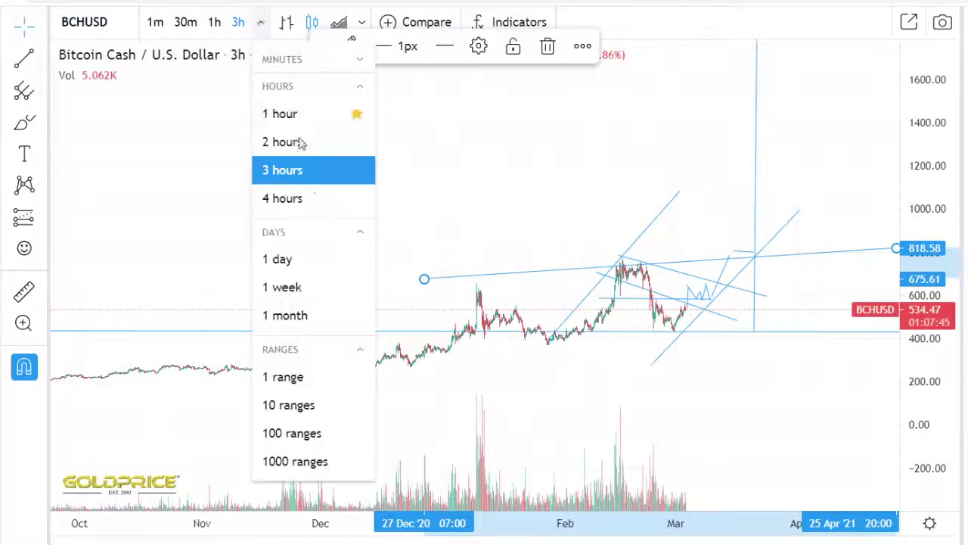
left_click(310, 198)
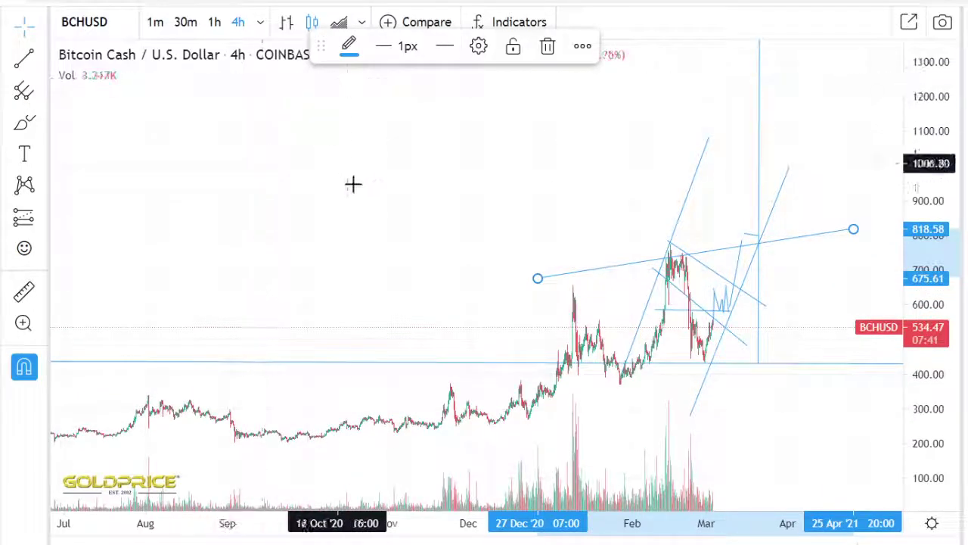
left_click(353, 147)
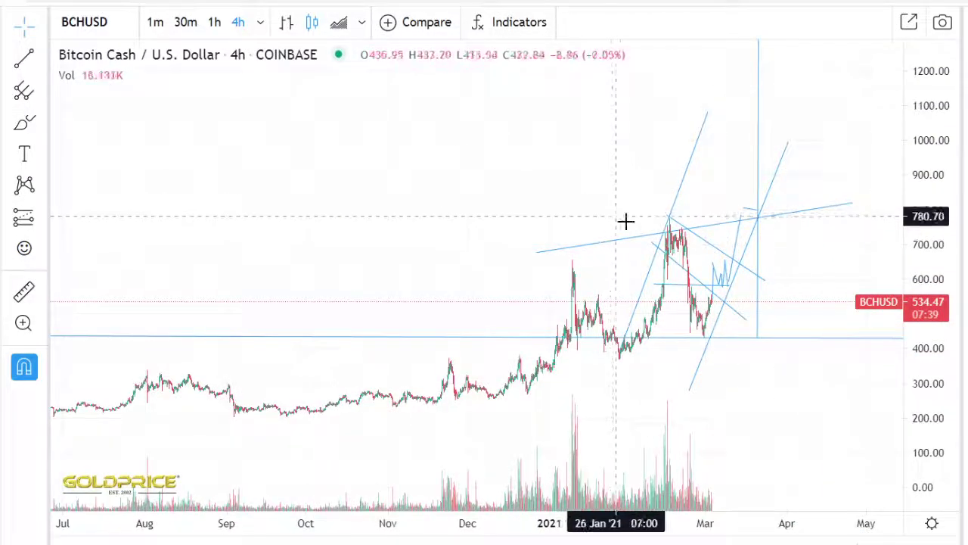
Move the tall vertical projection line's upper end to about 4247 at 20 Mar '21 so the line stands upright
left_click_drag(928, 200, 929, 227)
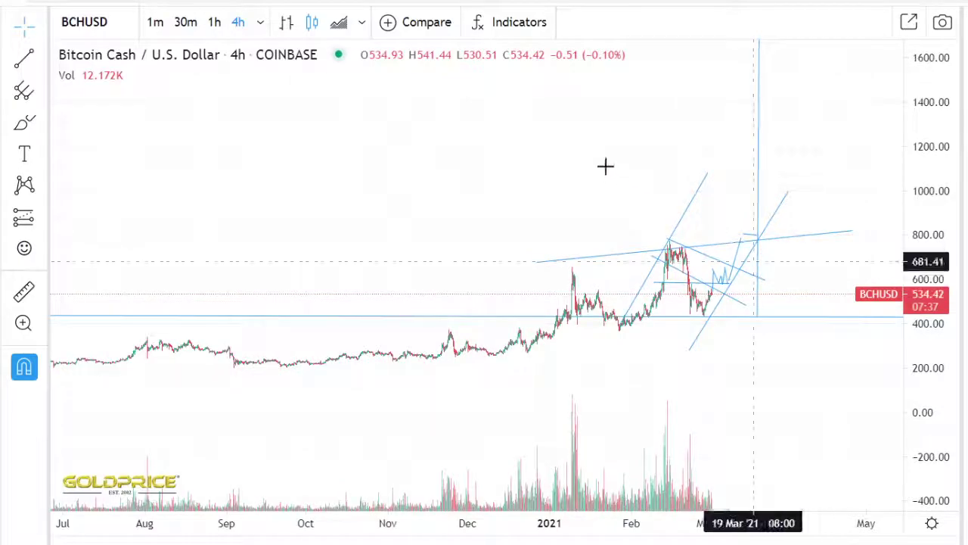
left_click_drag(584, 222, 581, 294)
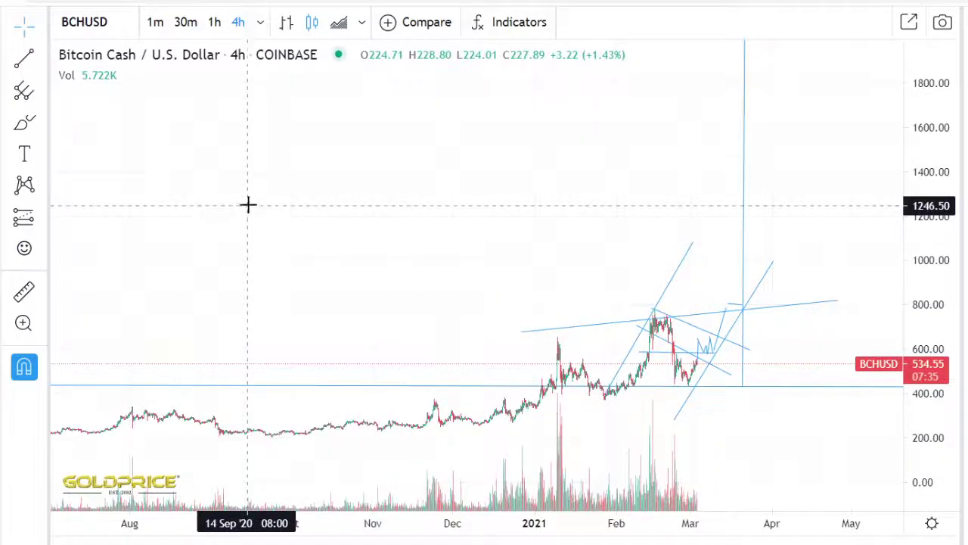
left_click_drag(935, 198, 924, 244)
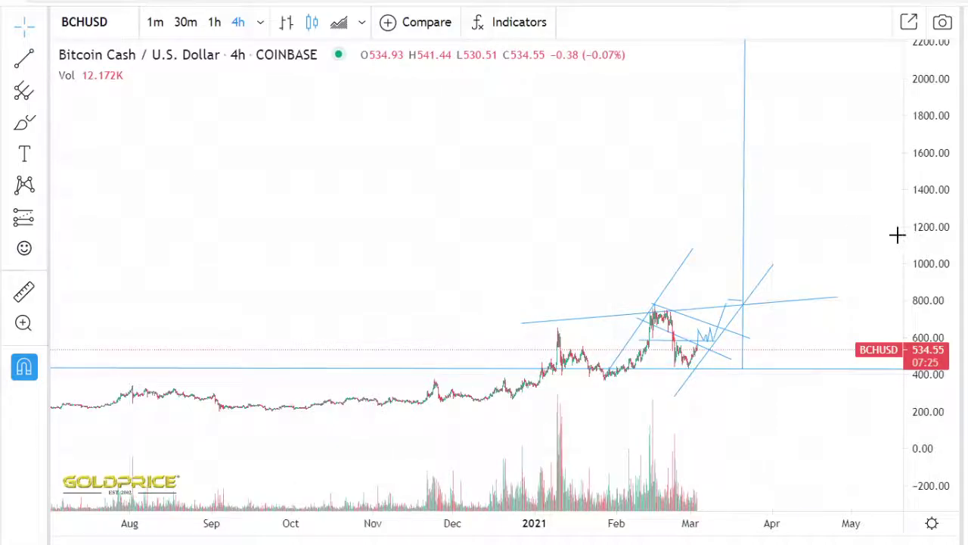
left_click_drag(919, 176, 907, 338)
left_click_drag(846, 230, 920, 388)
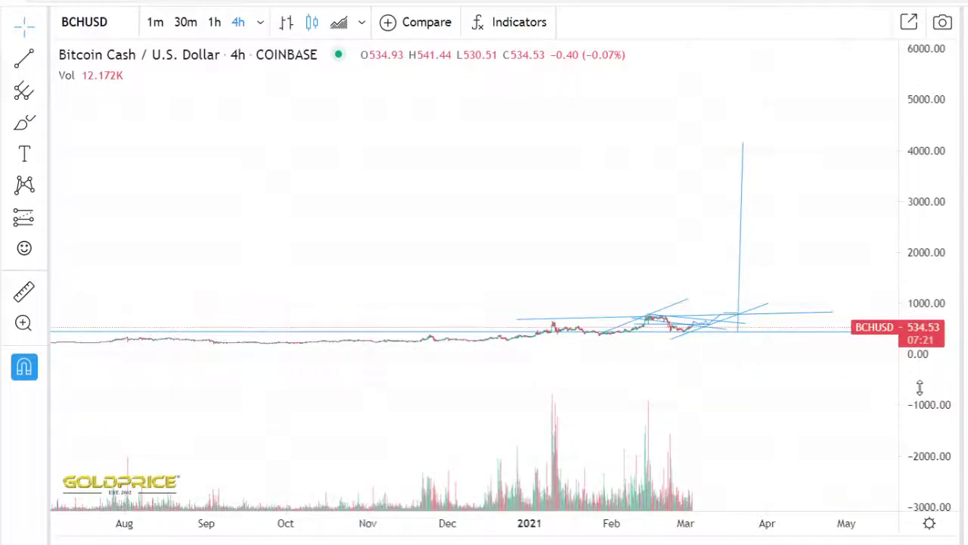
left_click(743, 143)
left_click_drag(744, 143, 738, 138)
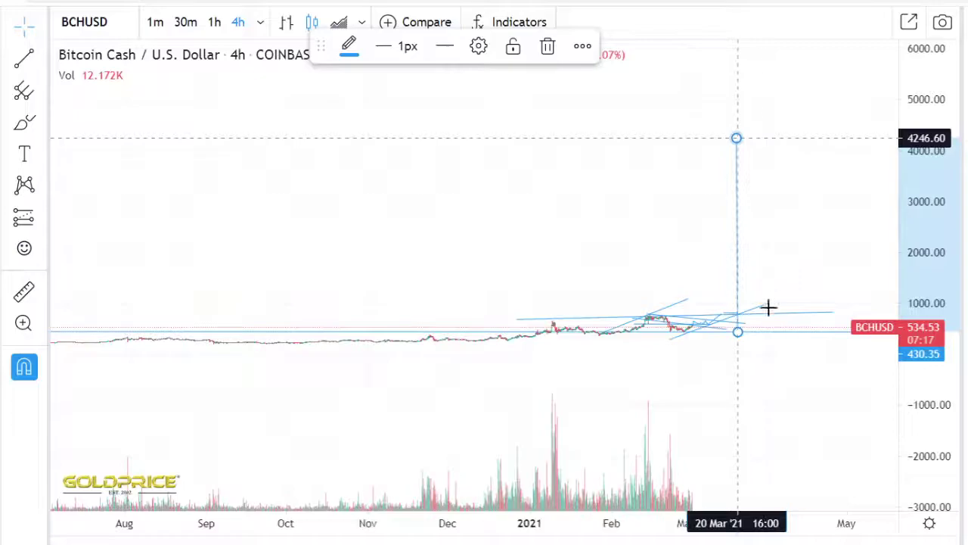
left_click(789, 78)
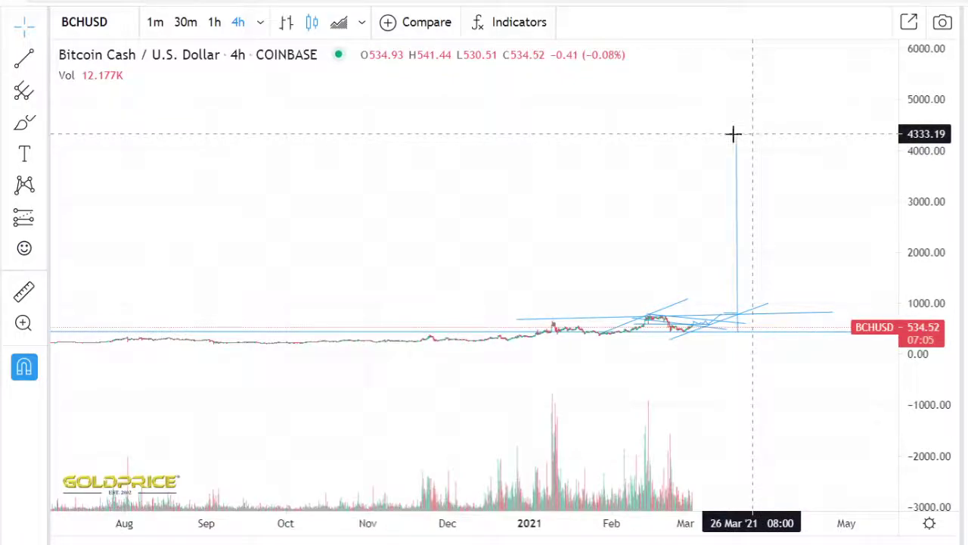
Switch the chart interval to 1 day to show the price history since 2018
left_click(260, 22)
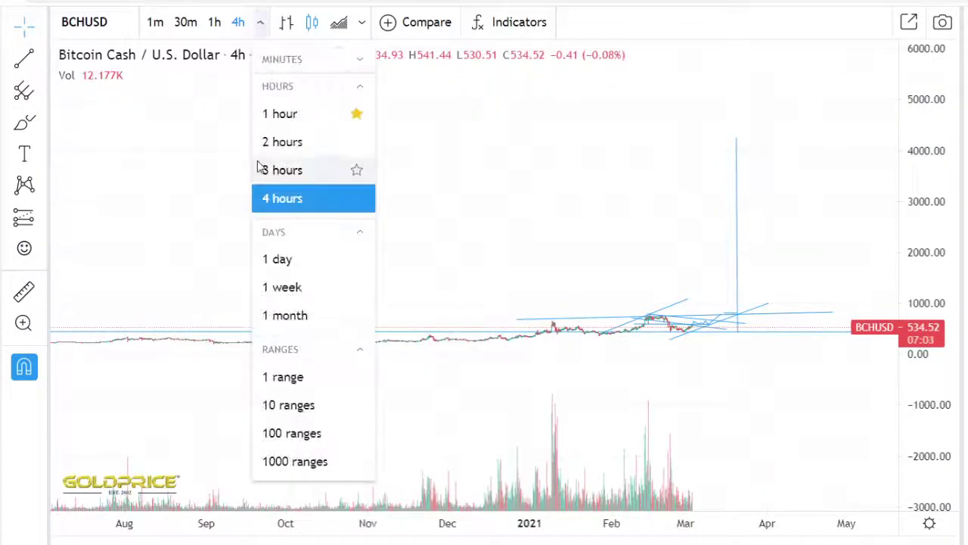
left_click(276, 258)
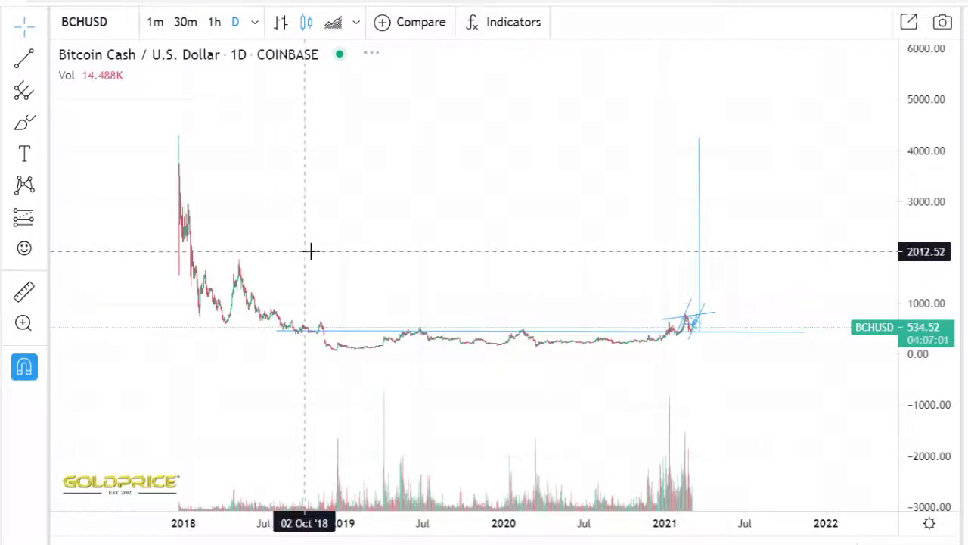
left_click_drag(940, 361, 924, 233)
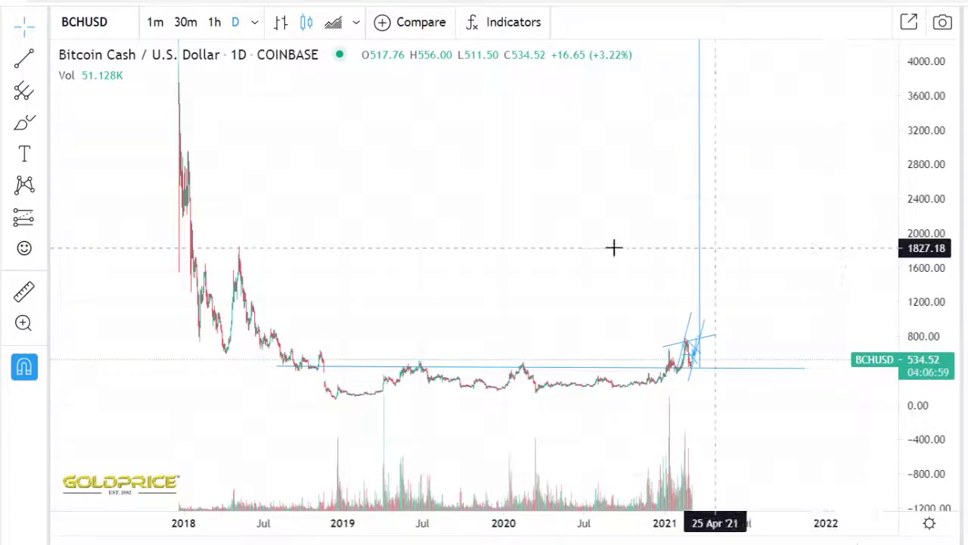
Draw a horizontal trend line at about 4288 across the late-2017 peak, extending to 15 Aug '21
left_click_drag(670, 268, 742, 316)
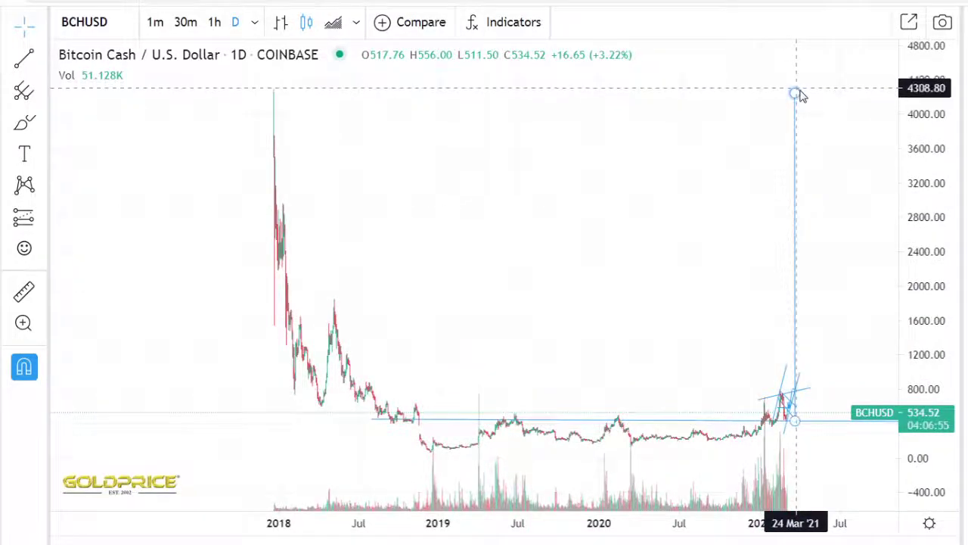
left_click(33, 62)
left_click(105, 50)
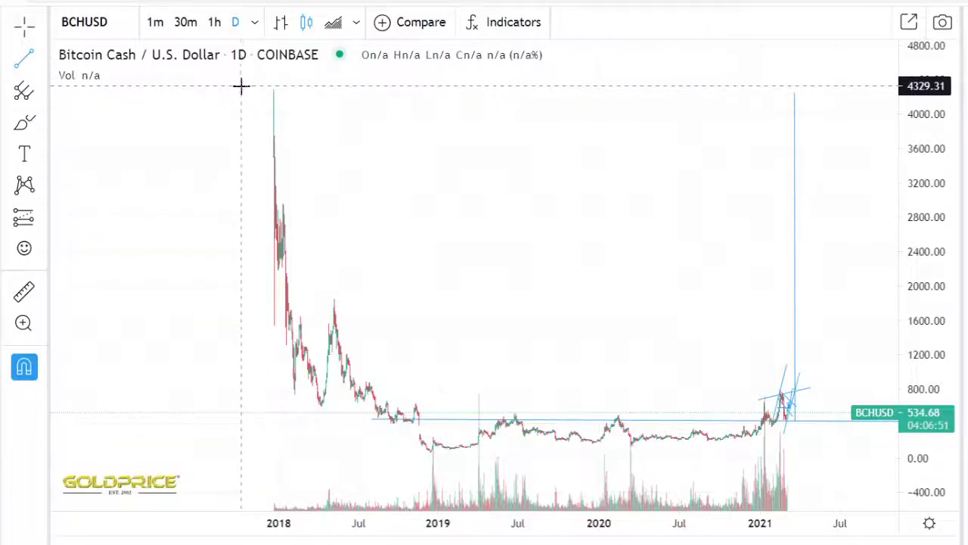
left_click(237, 91)
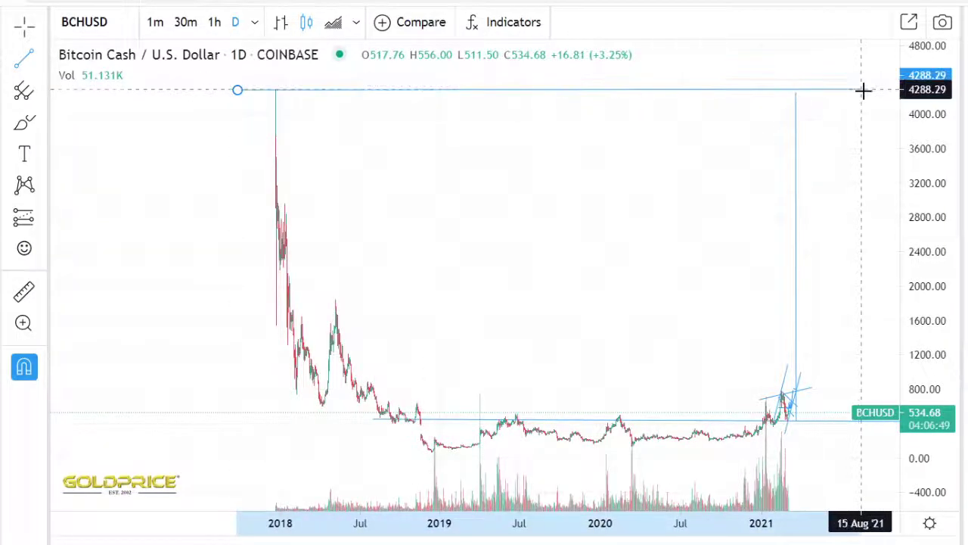
left_click(862, 91)
left_click(515, 210)
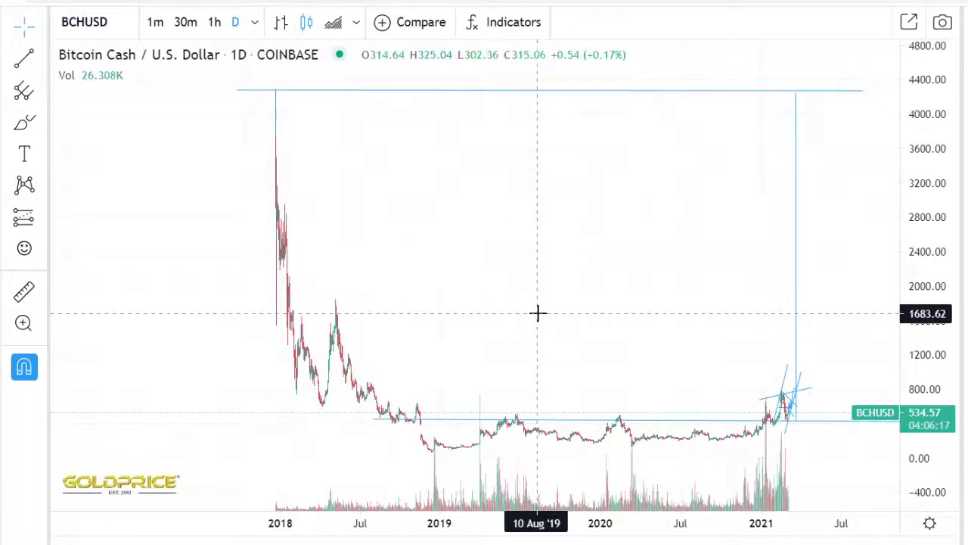
Switch the chart interval to 30 minutes and examine the channels and projected path around early March 2021
left_click(200, 25)
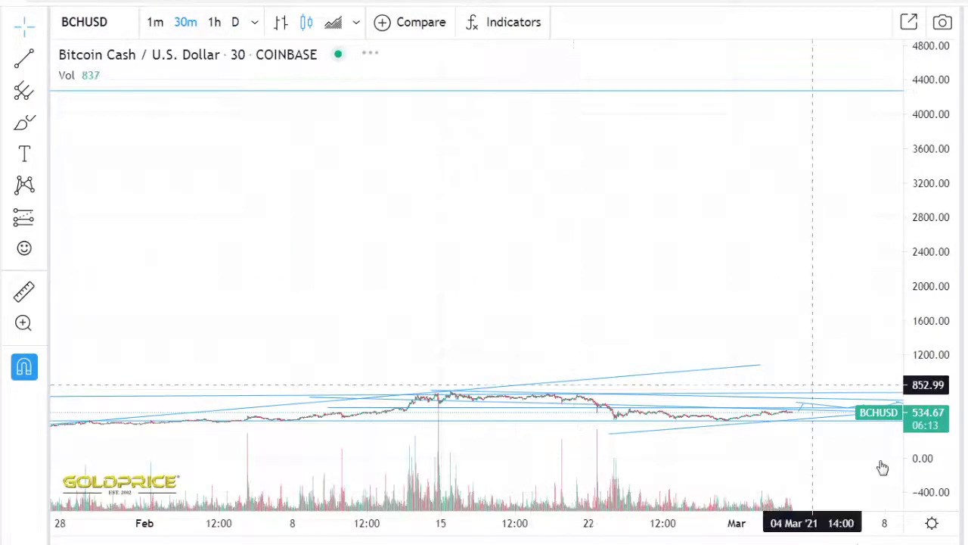
left_click_drag(932, 365, 804, 311)
left_click_drag(724, 289, 605, 106)
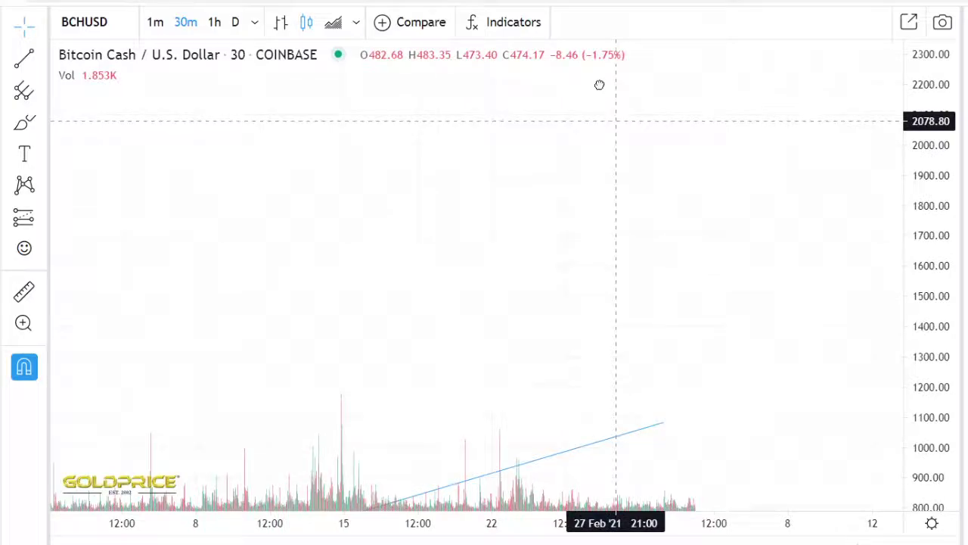
left_click_drag(705, 450, 701, 153)
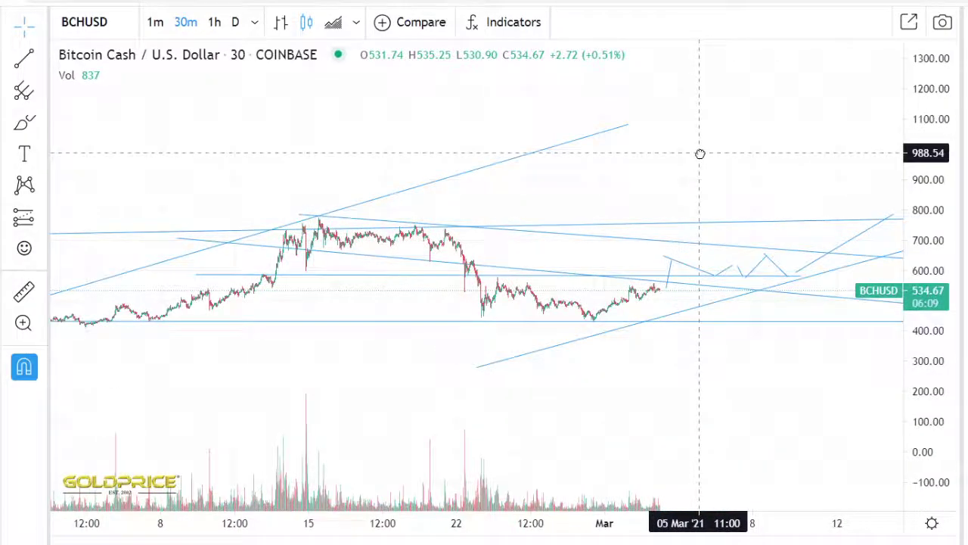
left_click_drag(651, 409, 555, 438)
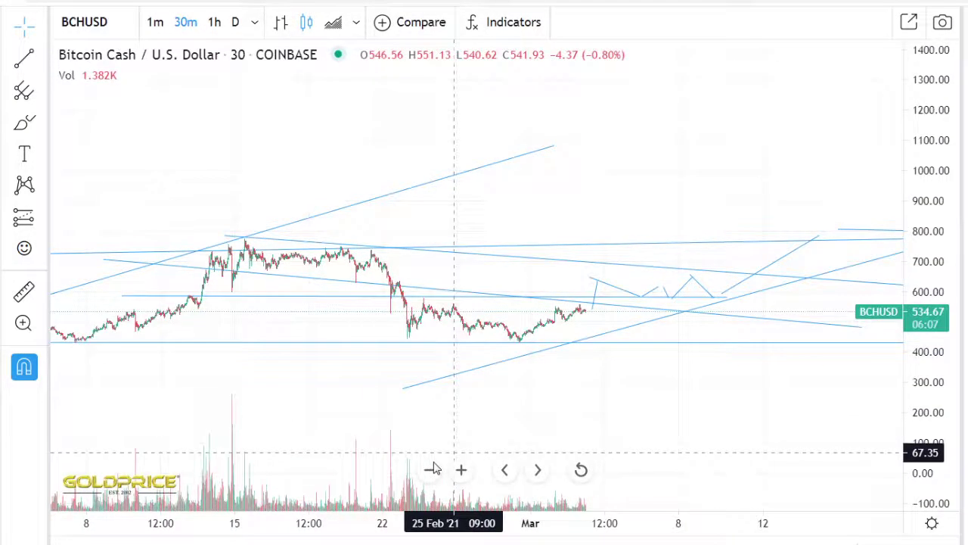
Switch the chart interval to 3 hours and draw a steep projection line from about 805 up to about 1021 at 18 Mar '21
left_click(214, 23)
left_click(257, 23)
left_click(281, 167)
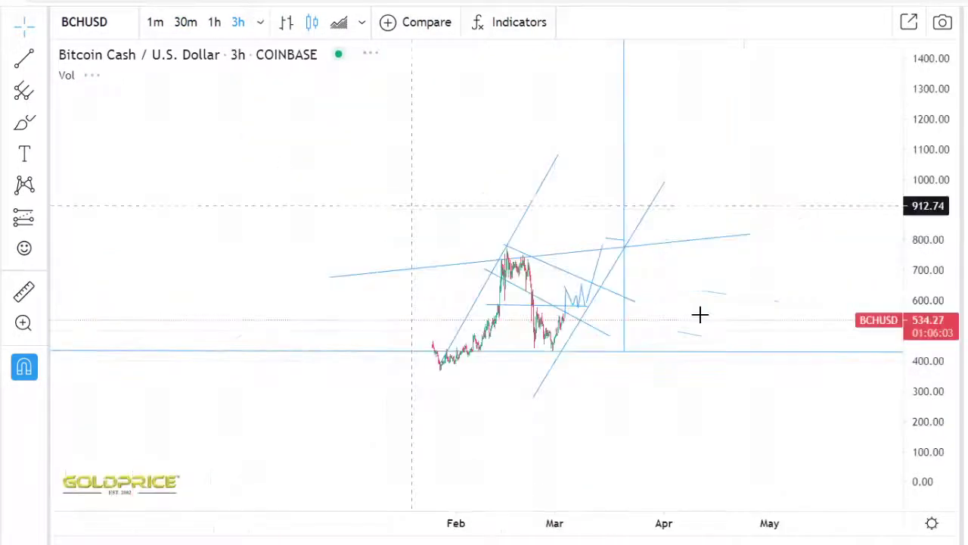
left_click_drag(845, 333, 877, 344)
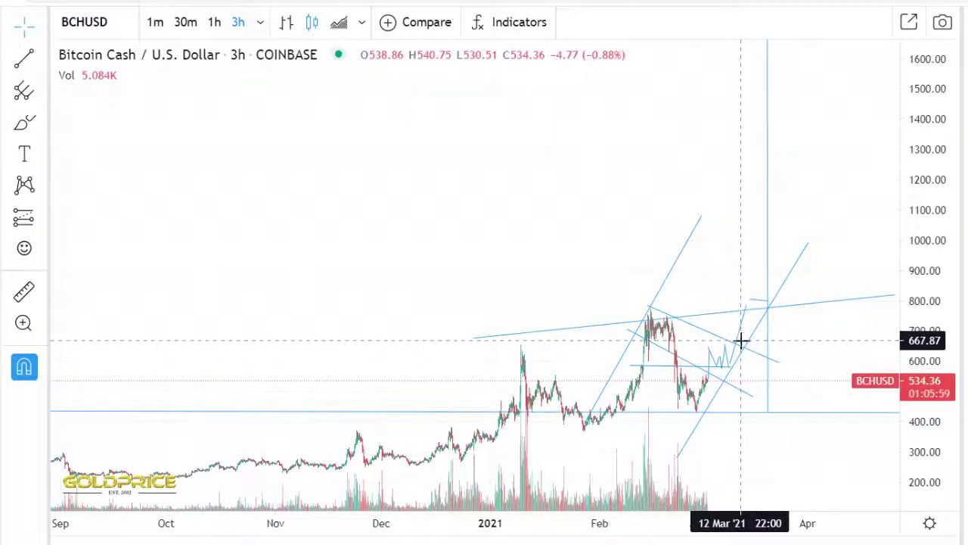
left_click(41, 58)
left_click(106, 53)
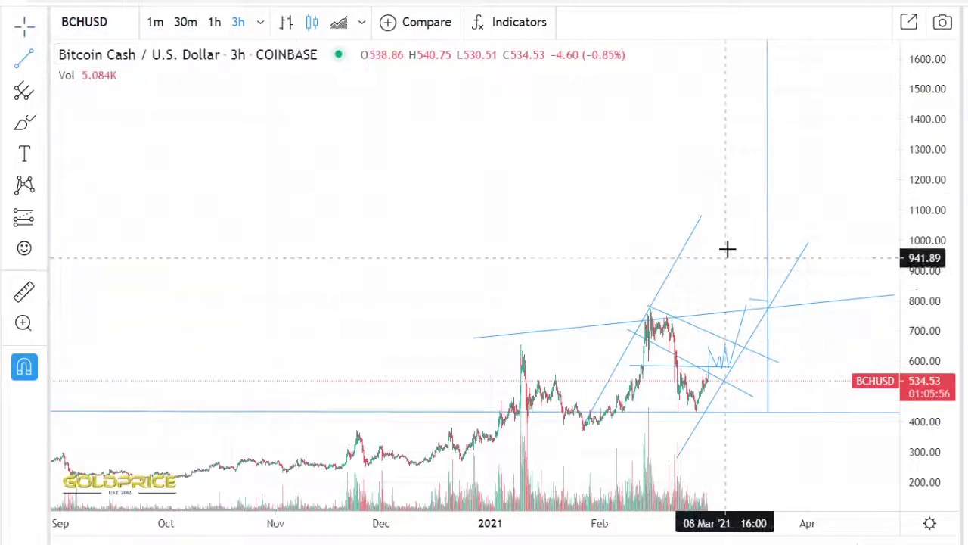
left_click(758, 276)
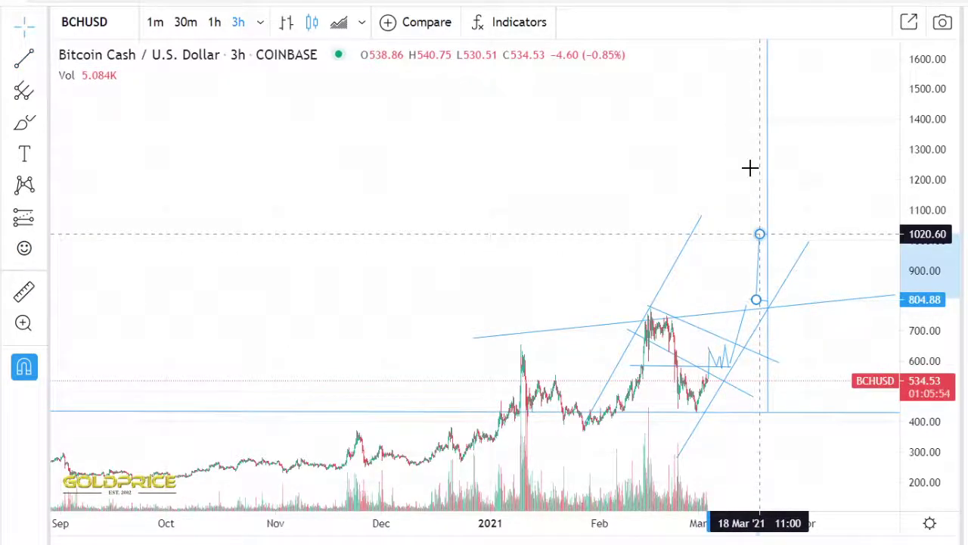
Switch the chart interval to 1 day and draw a horizontal trend line at about 680 from 30 Dec '17 to 14 Oct '21
left_click(259, 21)
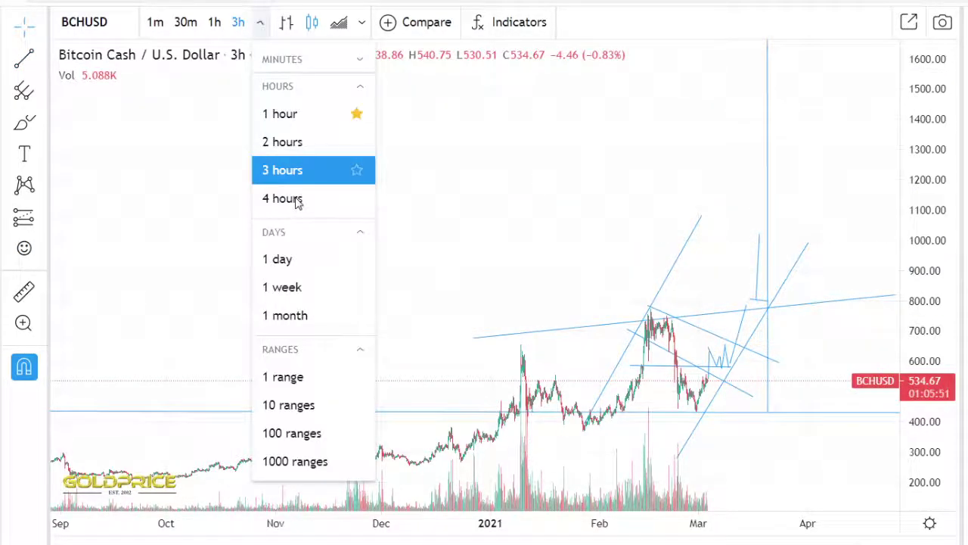
left_click(287, 258)
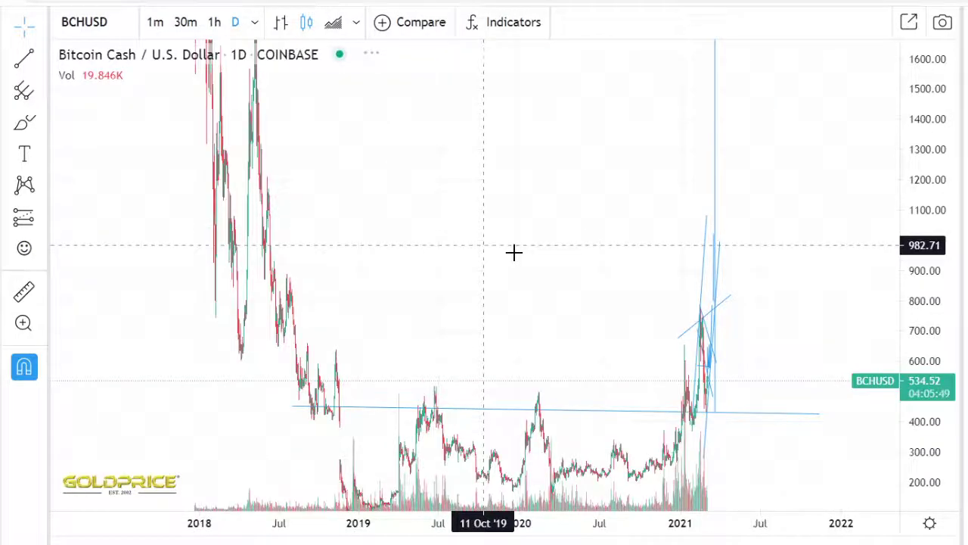
left_click_drag(575, 240, 652, 183)
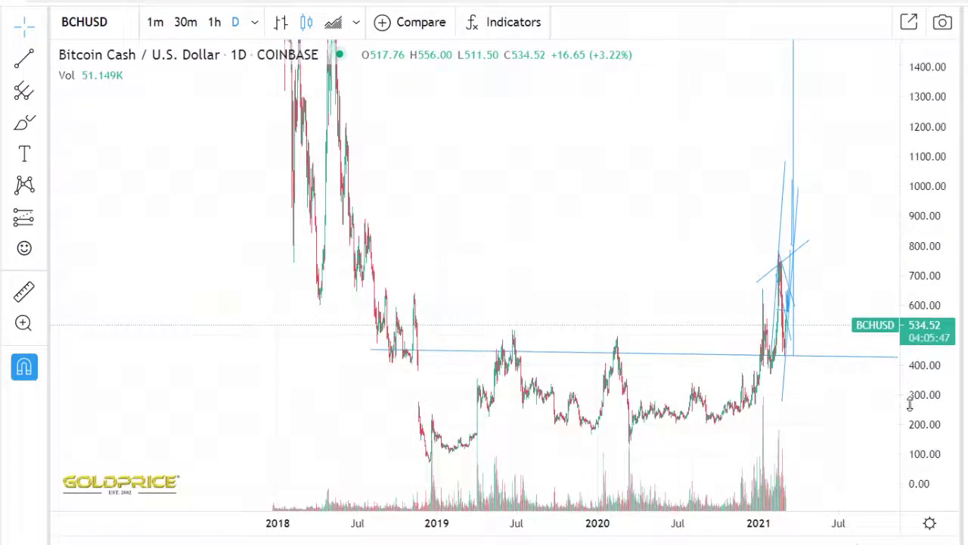
left_click_drag(910, 404, 910, 484)
left_click_drag(580, 259, 567, 311)
left_click(34, 64)
left_click(106, 50)
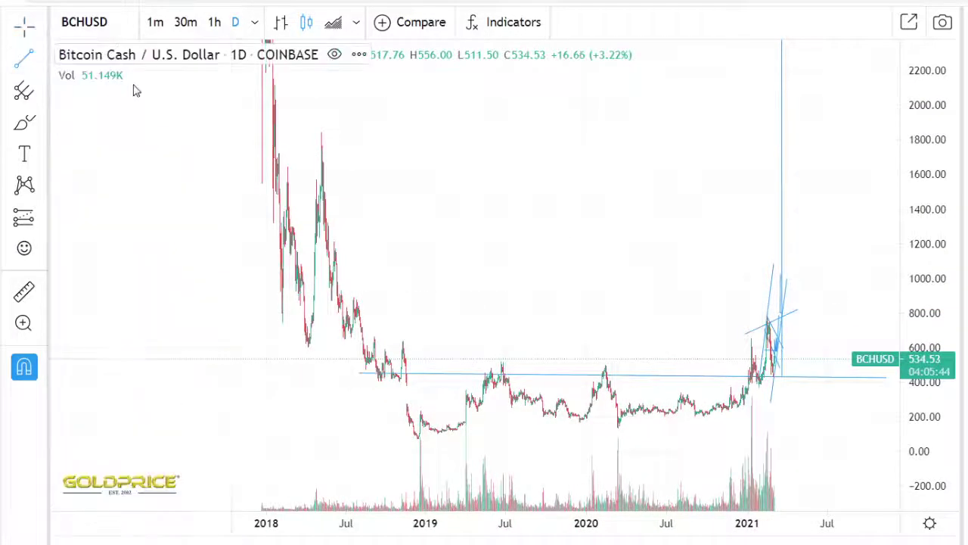
left_click(266, 334)
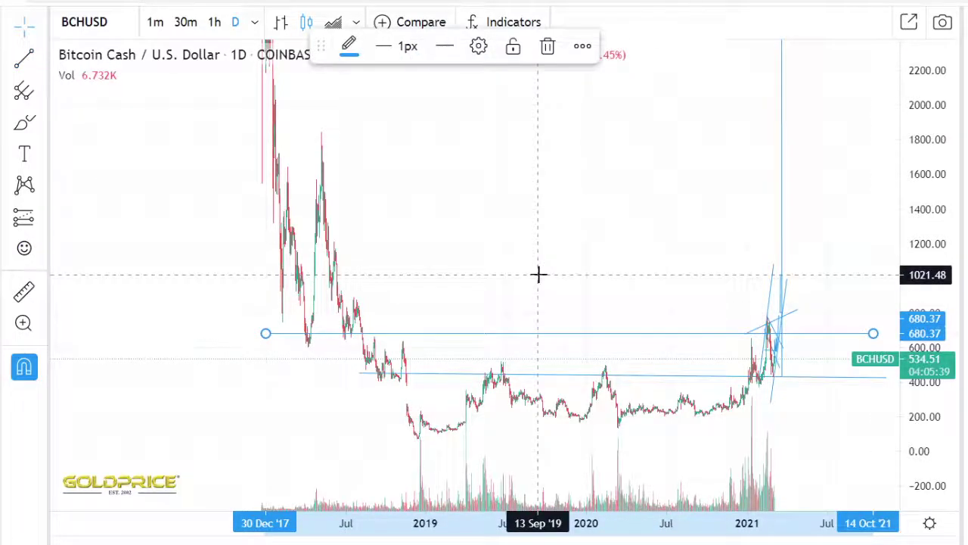
left_click(539, 274)
Examine the early-2021 price swings and projection lines around the horizontal level at about 680
scroll(818, 381, "up", 3)
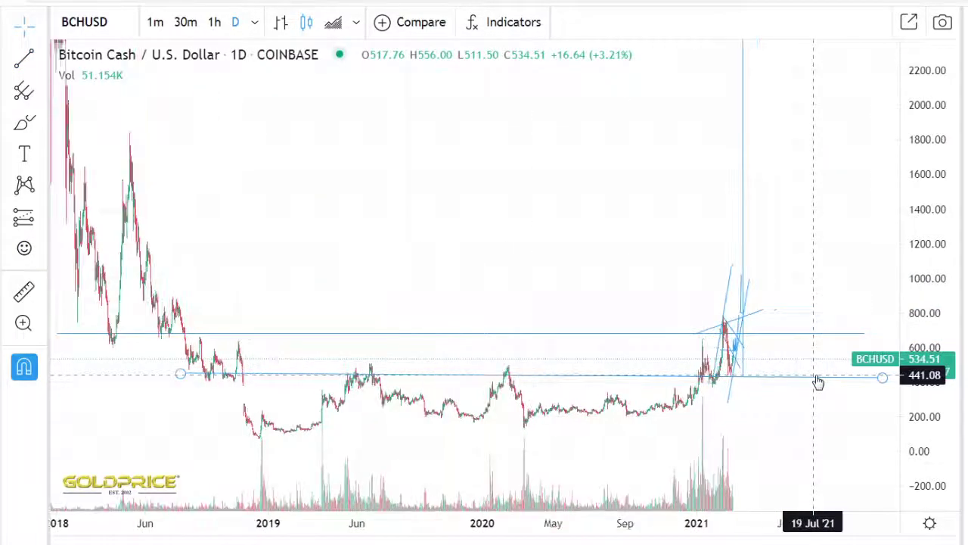
scroll(828, 289, "down", 4)
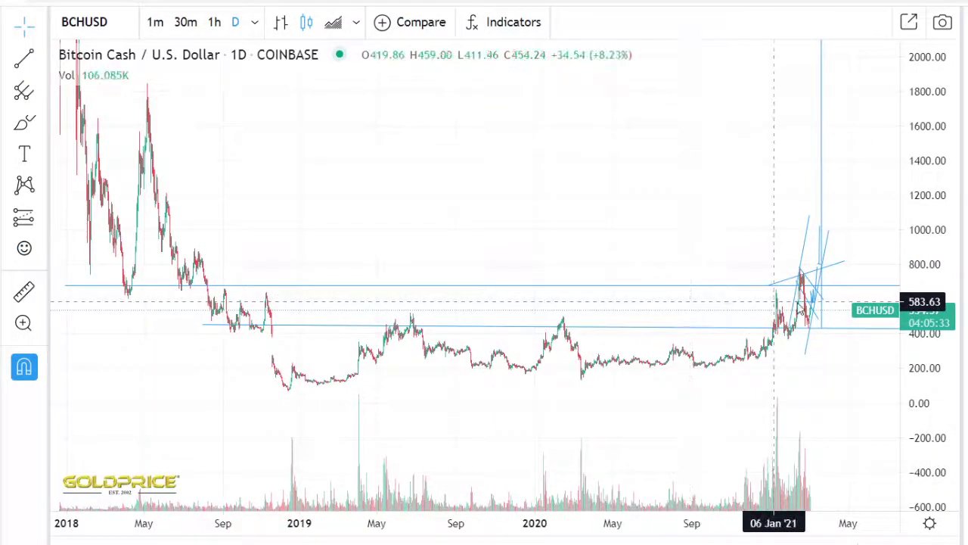
left_click_drag(586, 262, 535, 281)
left_click_drag(907, 439, 949, 121)
scroll(828, 294, "up", 3)
scroll(827, 293, "up", 2)
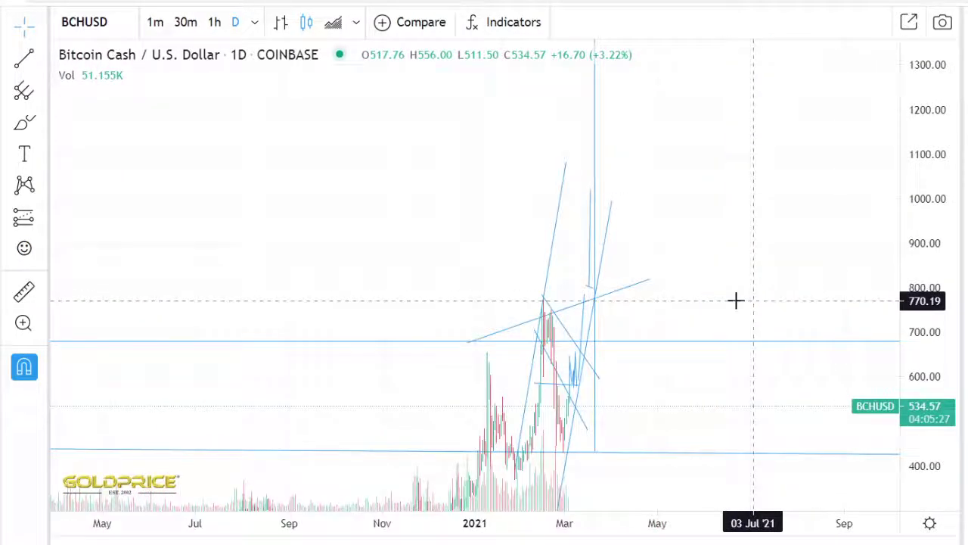
scroll(278, 212, "up", 2)
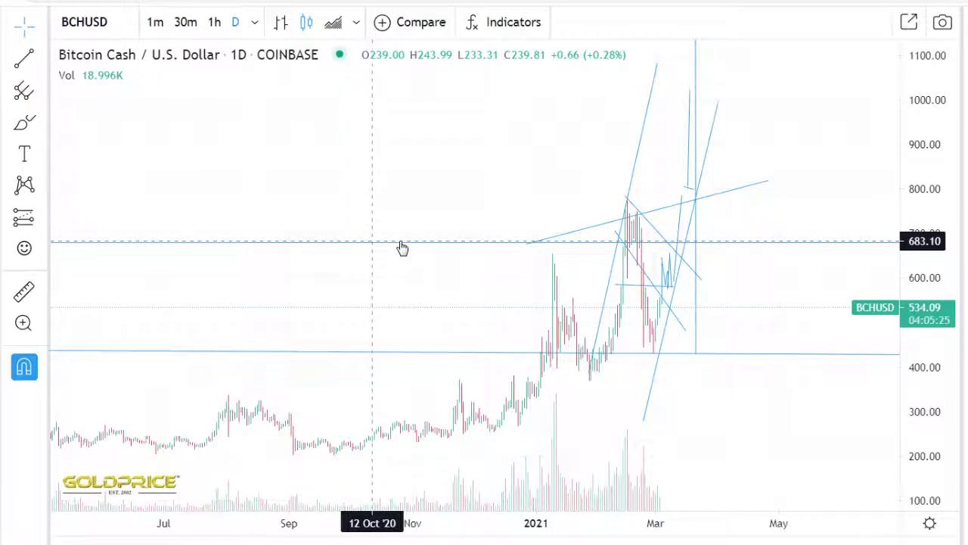
left_click_drag(443, 243, 376, 335)
scroll(376, 336, "up", 1)
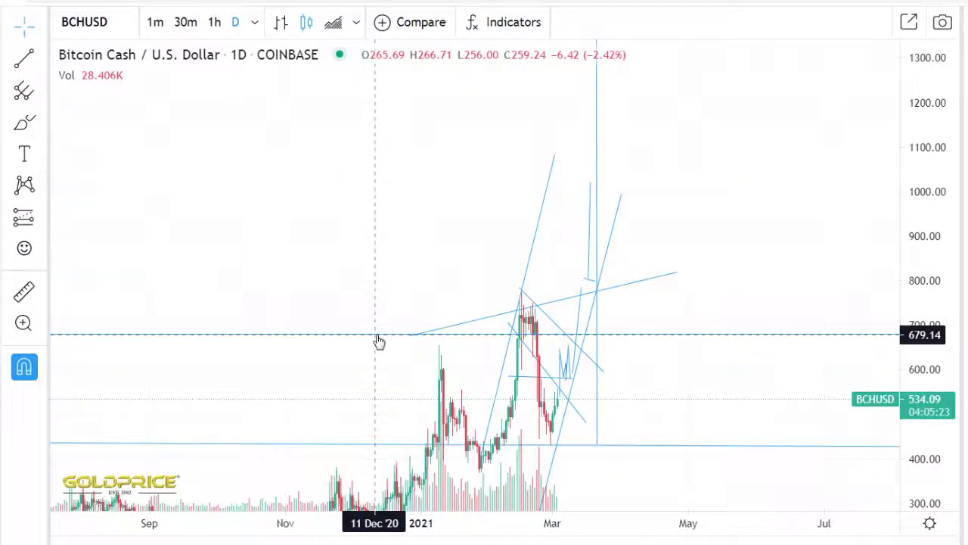
scroll(379, 342, "up", 2)
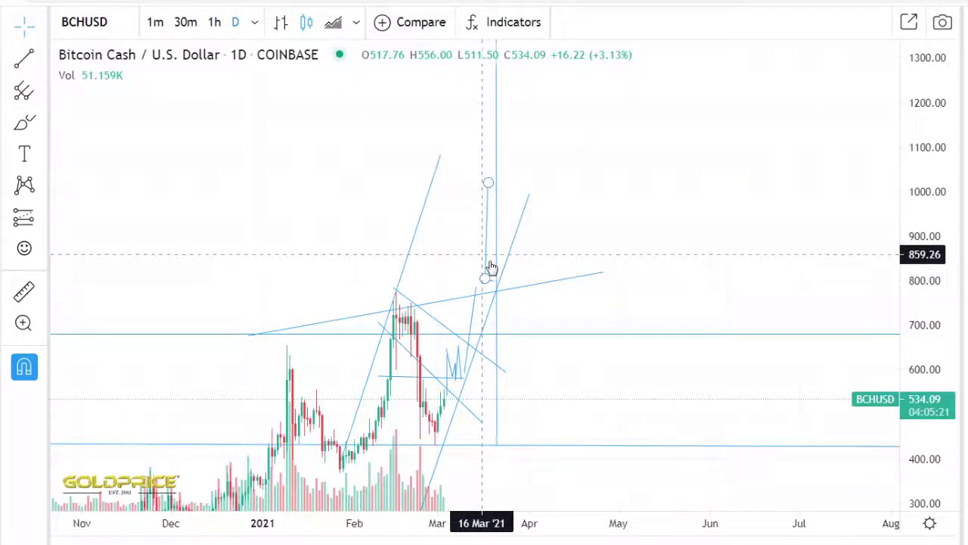
scroll(534, 317, "up", 2)
left_click_drag(535, 316, 793, 266)
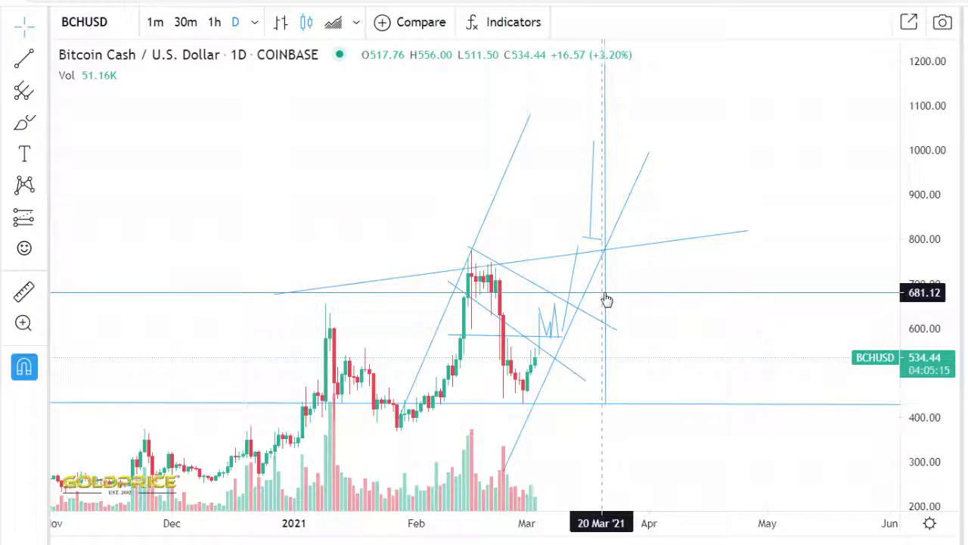
Examine the full price history since 2018 against the two lower horizontal levels
scroll(607, 300, "down", 2)
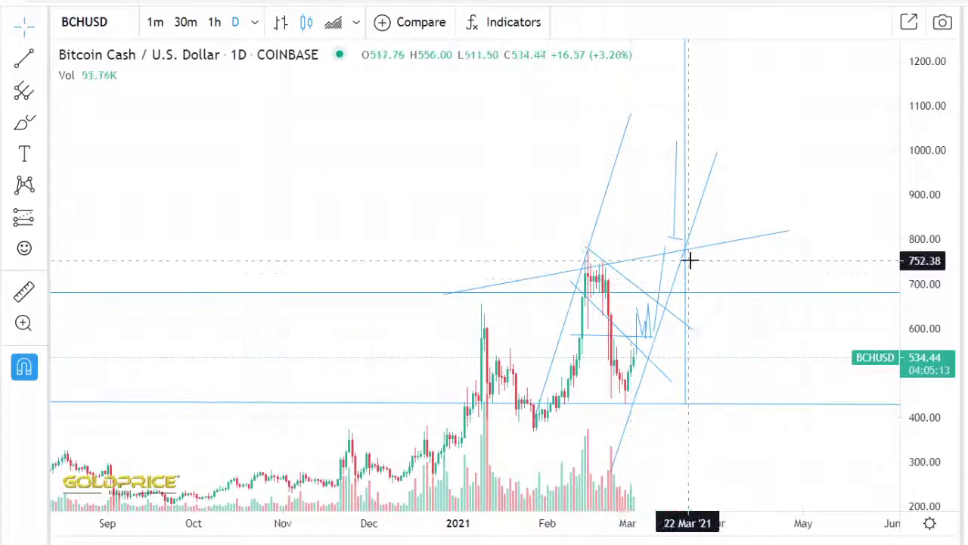
scroll(690, 268, "down", 1)
scroll(750, 296, "down", 6)
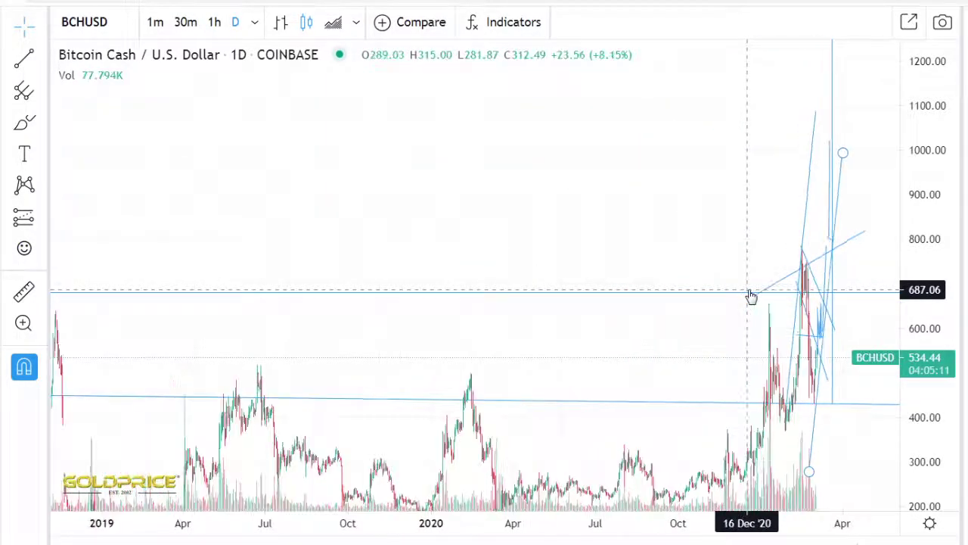
scroll(751, 295, "down", 5)
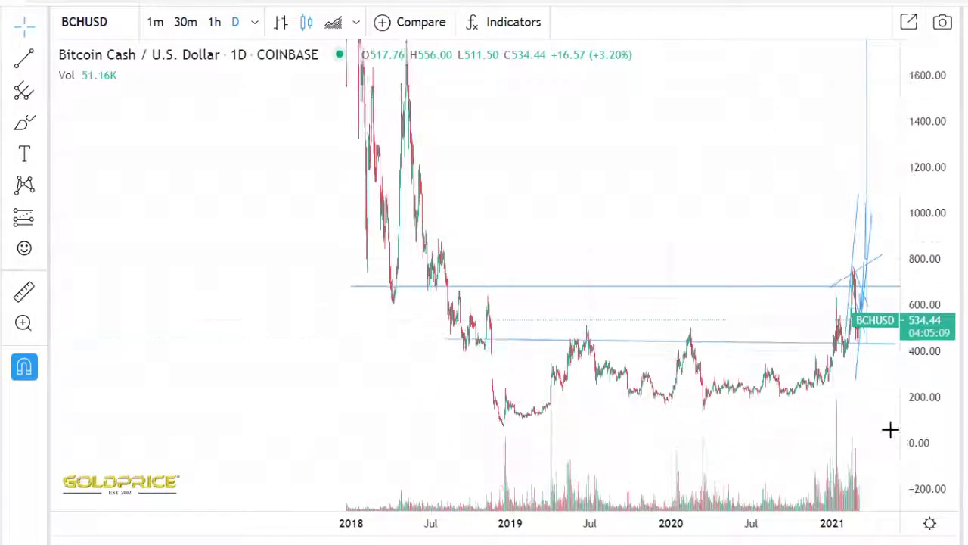
left_click_drag(660, 214, 512, 236)
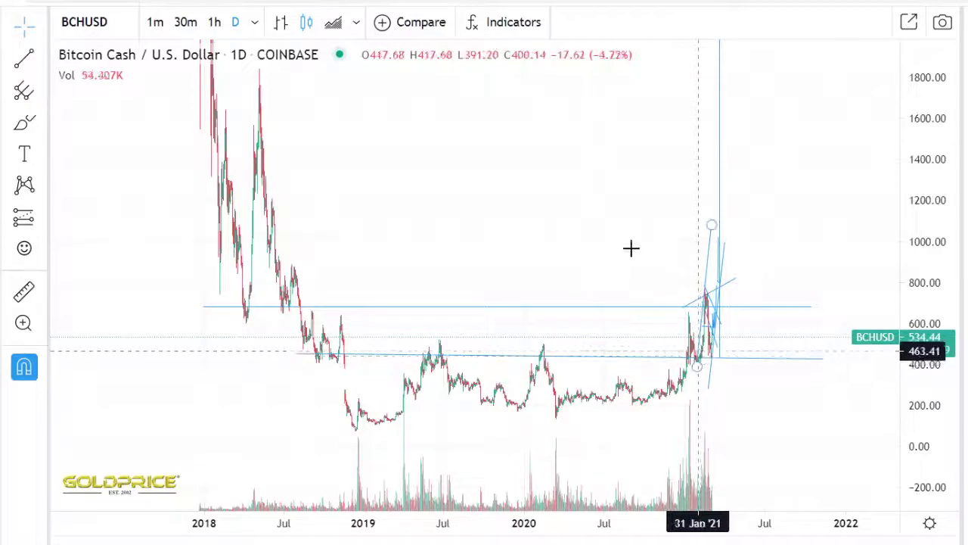
left_click_drag(652, 245, 683, 266)
left_click_drag(945, 235, 941, 363)
left_click_drag(522, 292, 524, 299)
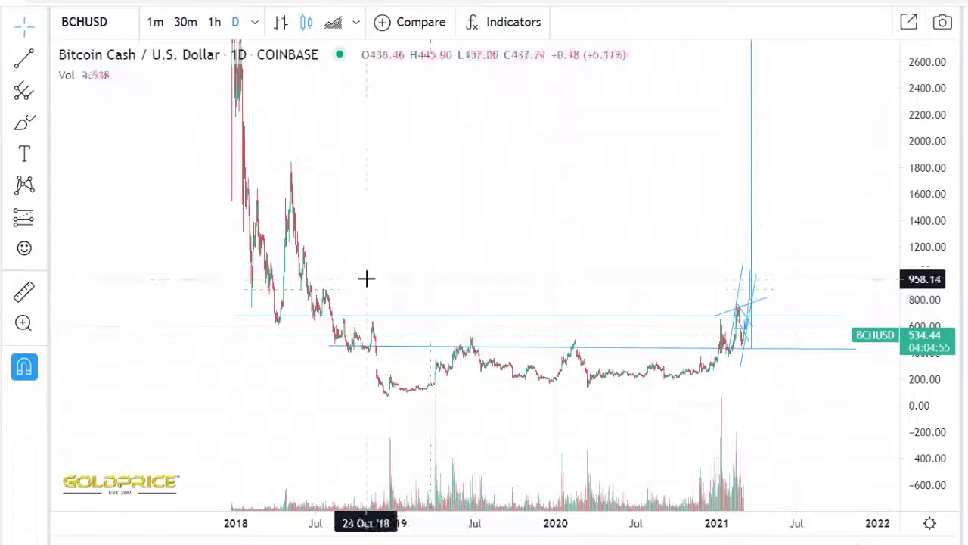
Draw a rising trend line beneath the early-2021 lows from about 310 in late December 2020 to about 535 in mid-April 2021
left_click(23, 62)
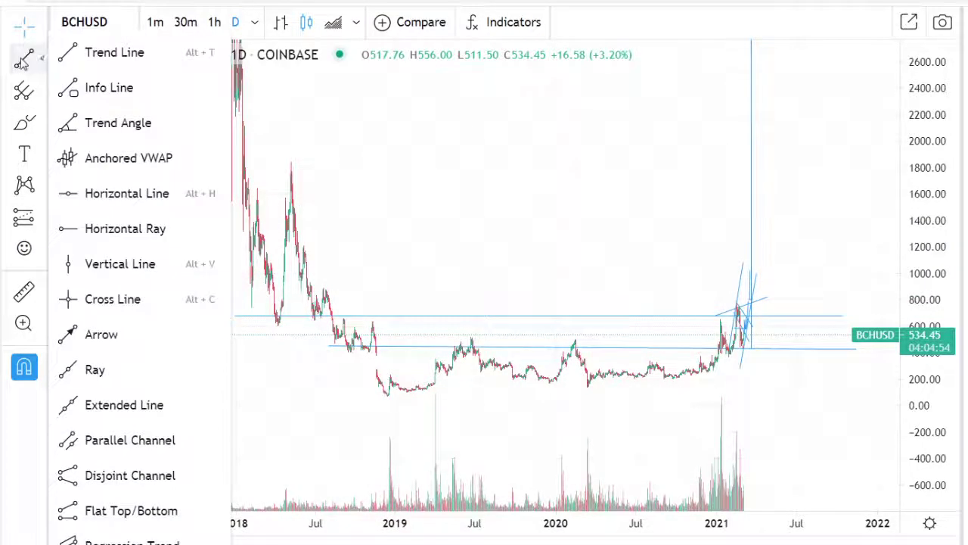
left_click(73, 54)
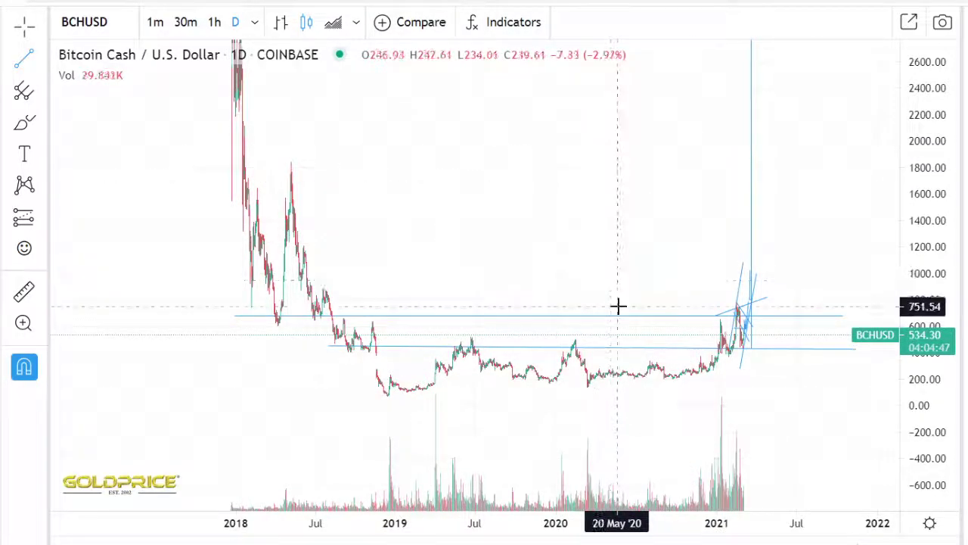
left_click(714, 316)
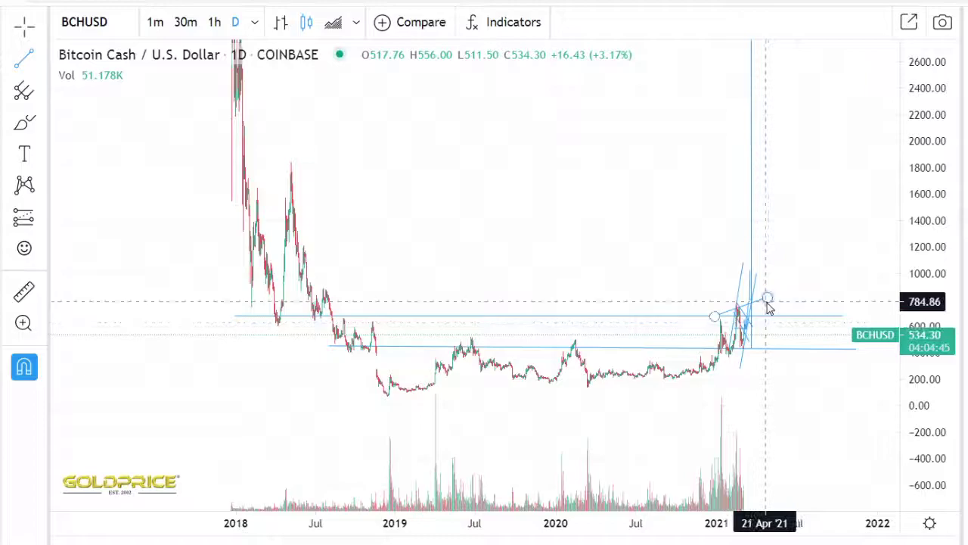
left_click(767, 299)
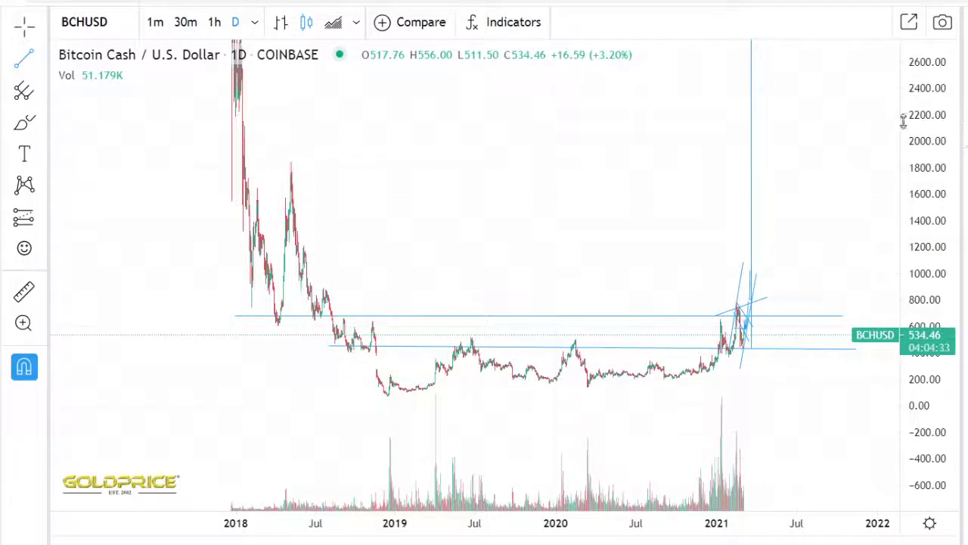
left_click_drag(942, 123, 949, 327)
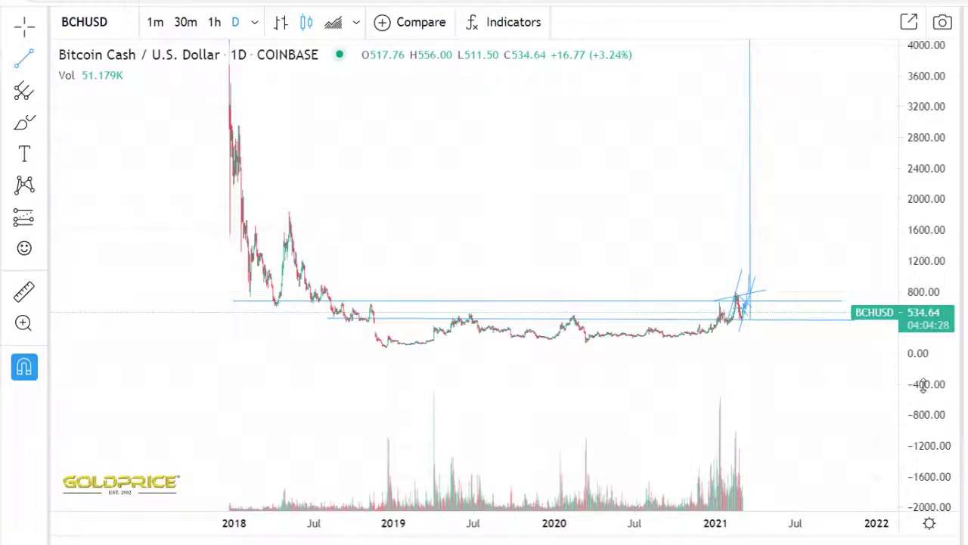
scroll(612, 257, "up", 5)
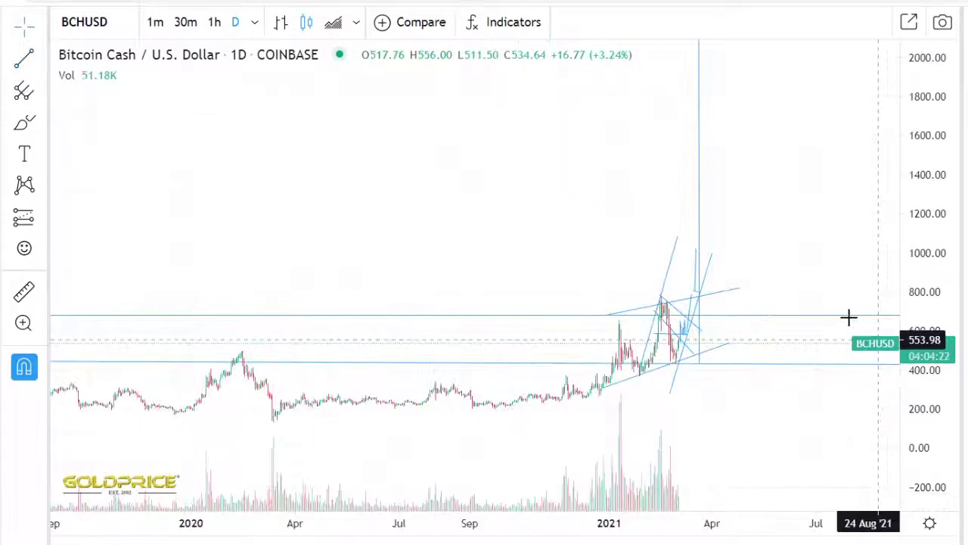
Examine the projected path between the two gently rising trend lines up to the vertical projection line at 20 Mar '21
scroll(848, 318, "up", 2)
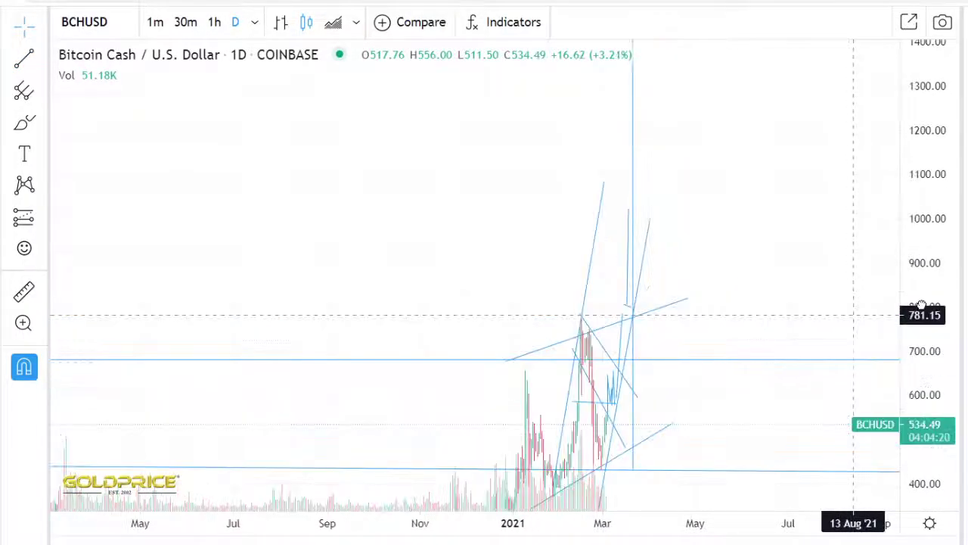
left_click_drag(733, 320, 801, 310)
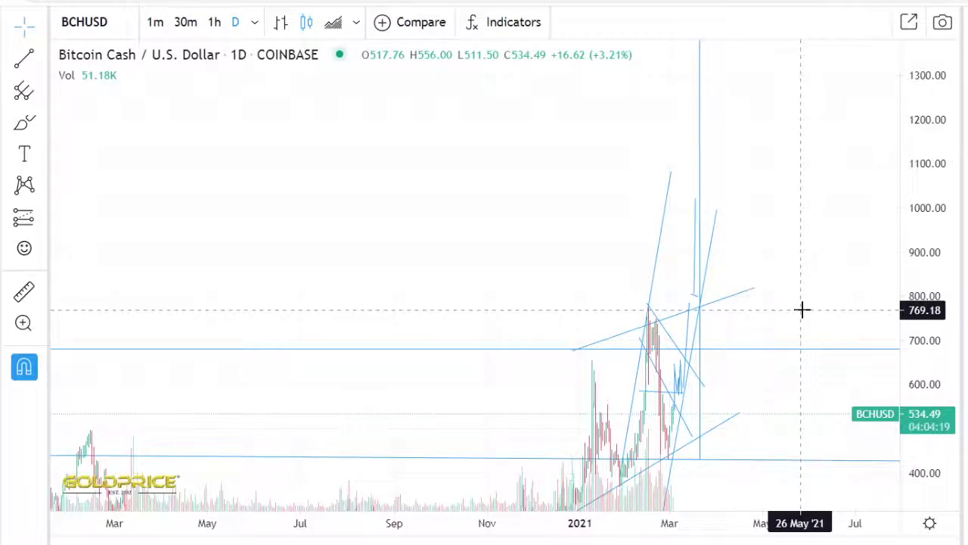
scroll(802, 309, "up", 4)
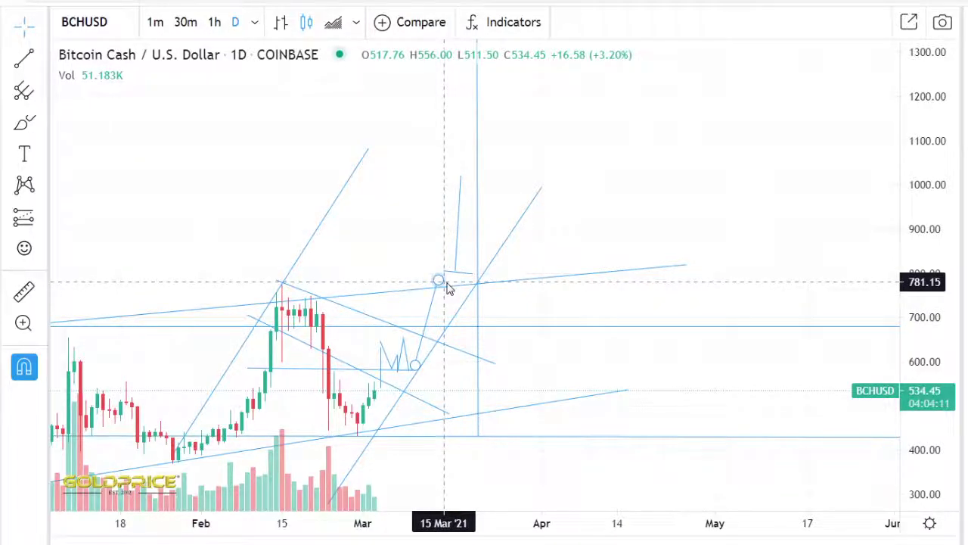
left_click(444, 282)
scroll(444, 285, "up", 1)
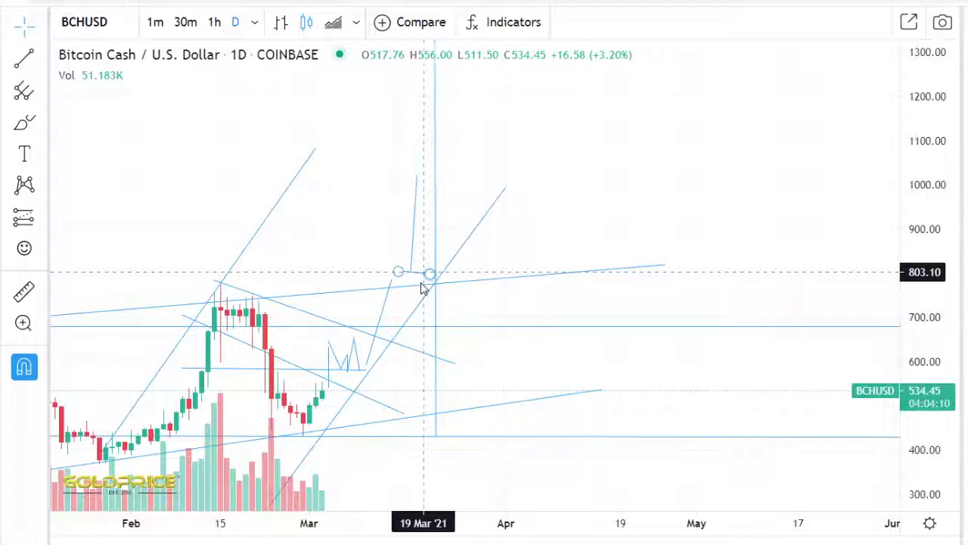
scroll(424, 288, "down", 1)
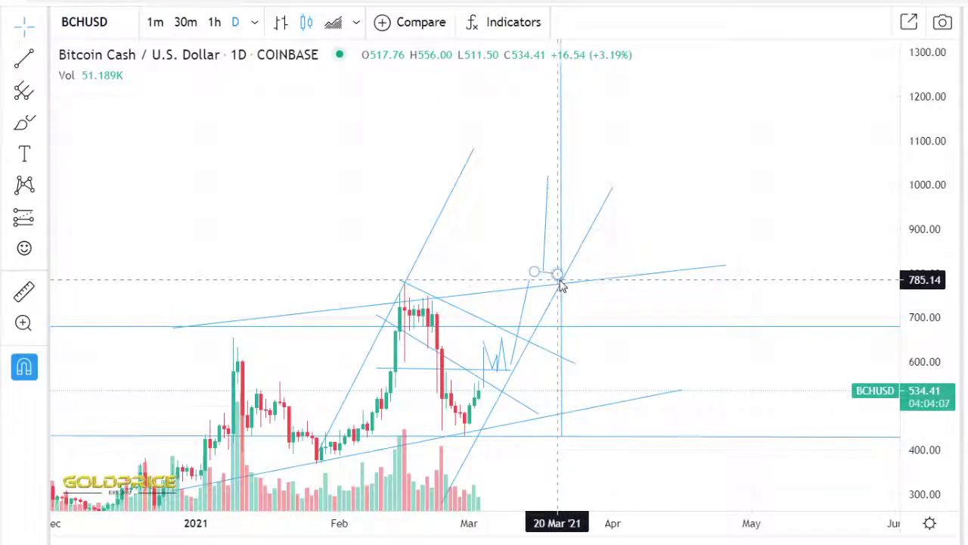